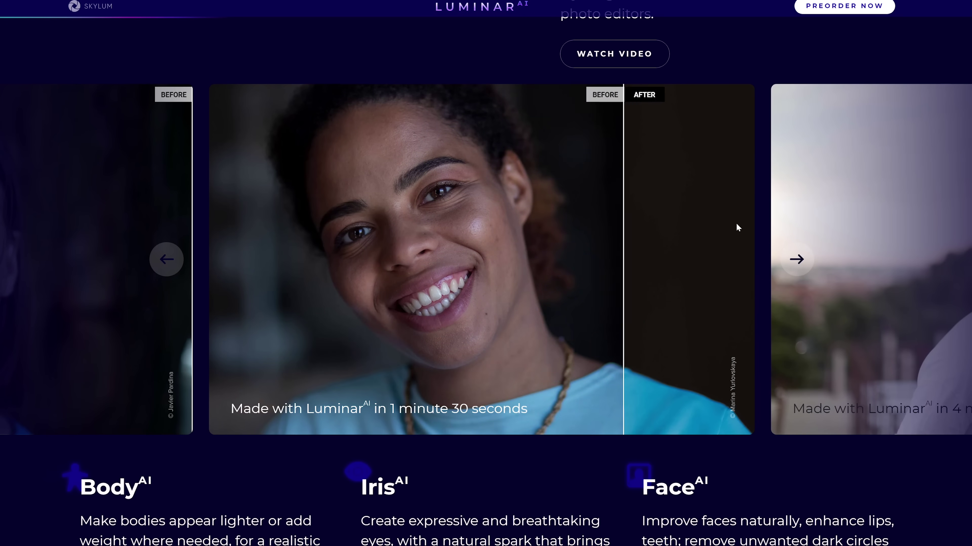
Browse the before-and-after sample photos in the Luminar AI page's gallery.
click(796, 259)
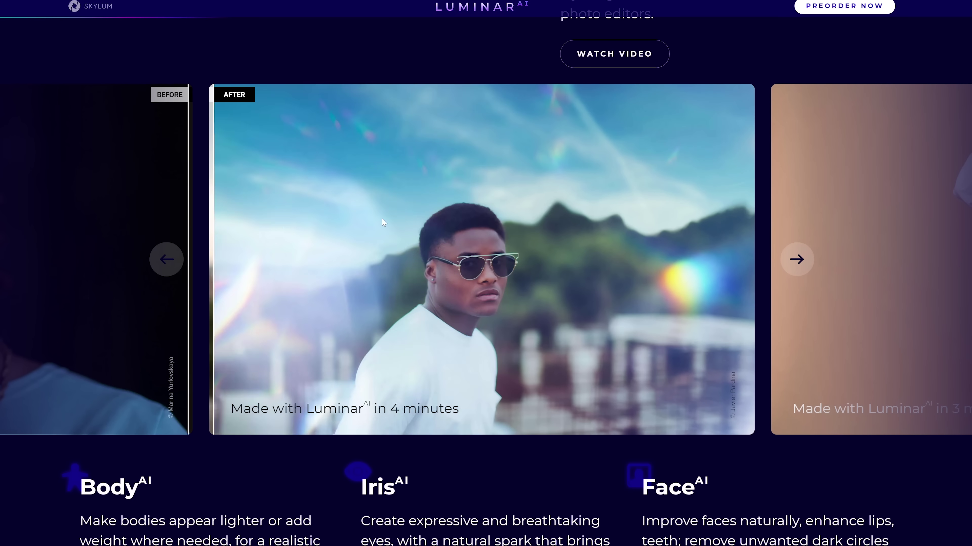
click(788, 259)
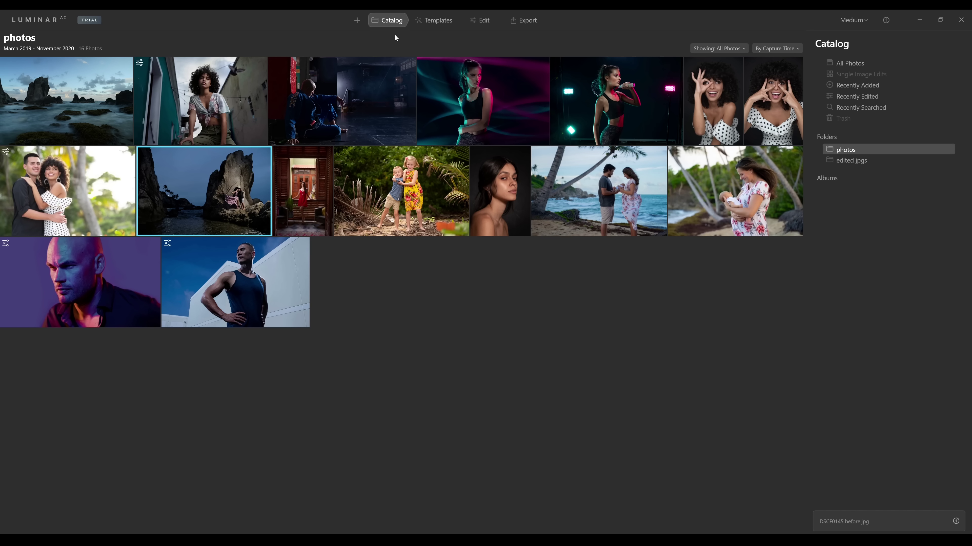
Try the Iconic, Brush Up and Featured Face templates from the People Collection on the couple-on-the-rocks photo.
click(435, 23)
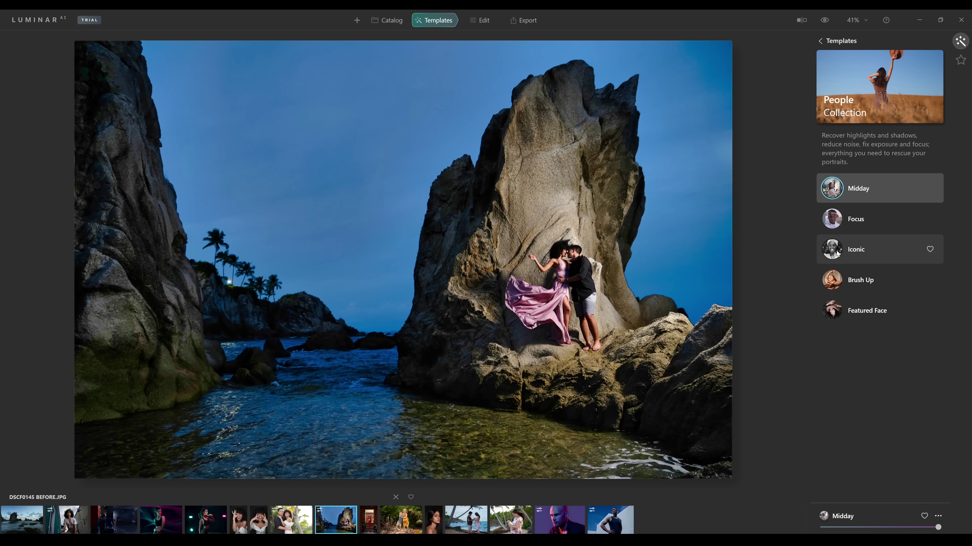
click(837, 253)
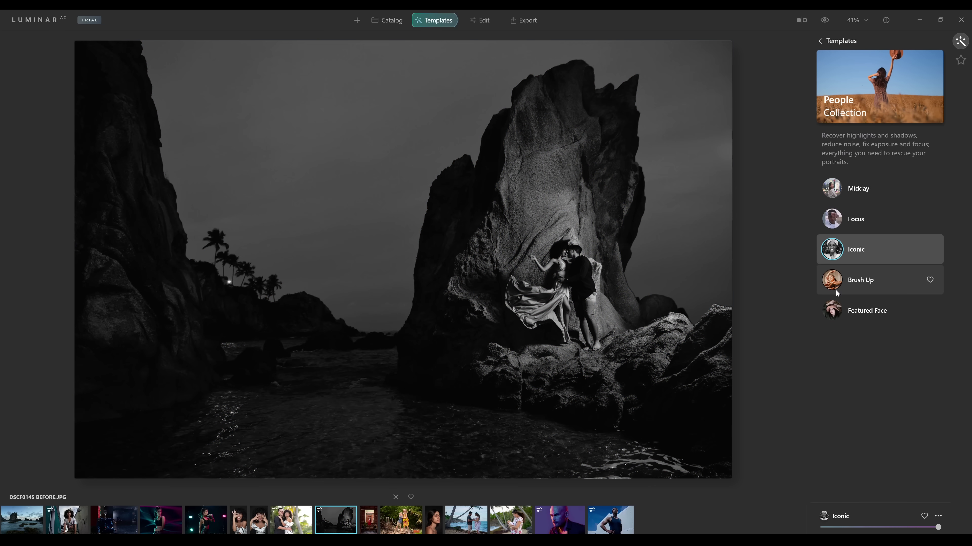
click(837, 292)
click(837, 313)
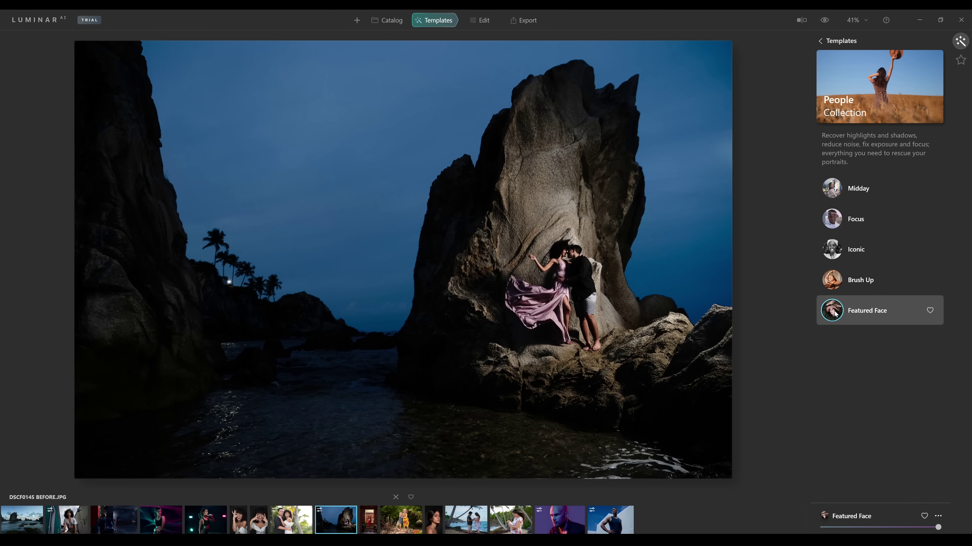
Remove the applied template adjustments from the couple-on-the-rocks photo.
right_click(319, 513)
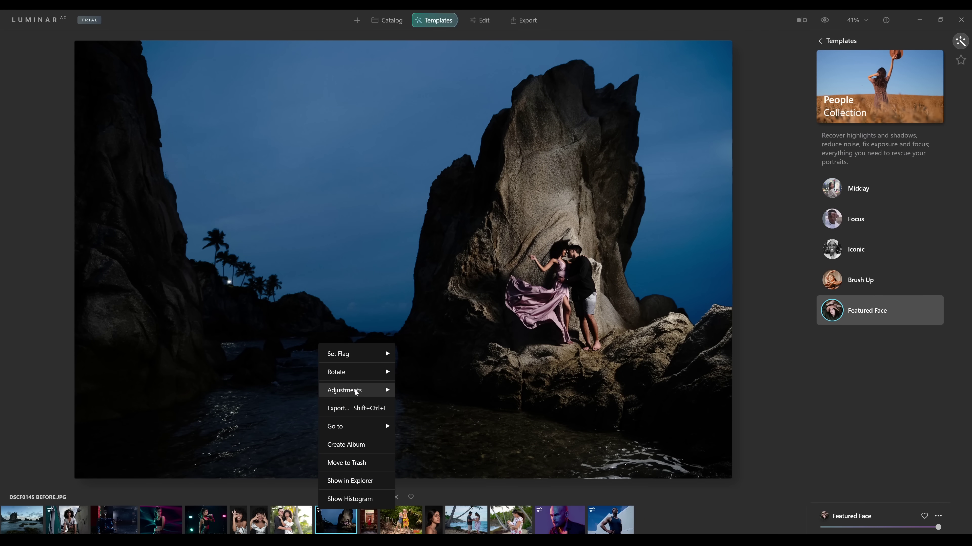
mouse_move(384, 390)
click(425, 444)
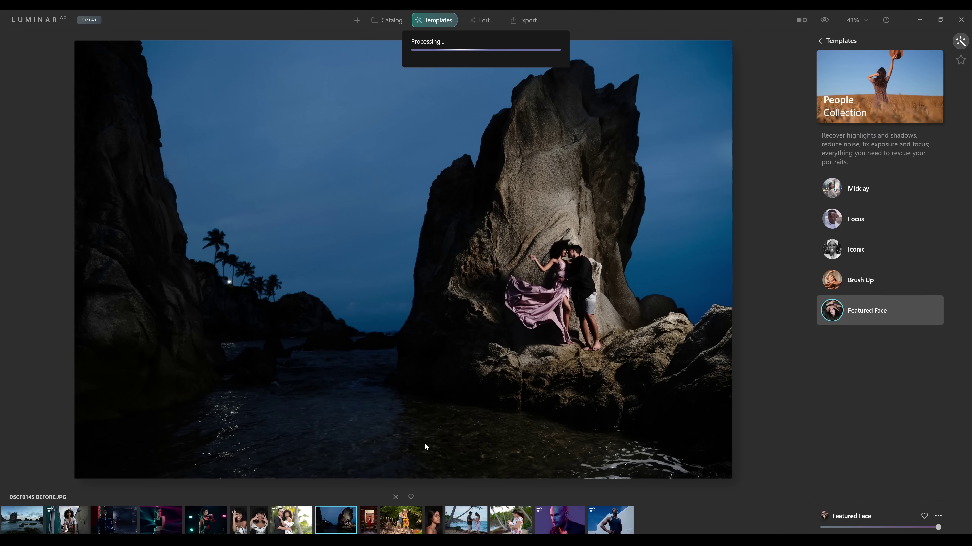
Look through the Essentials, Creative, Portrait and Pro groups of editing tools.
click(483, 22)
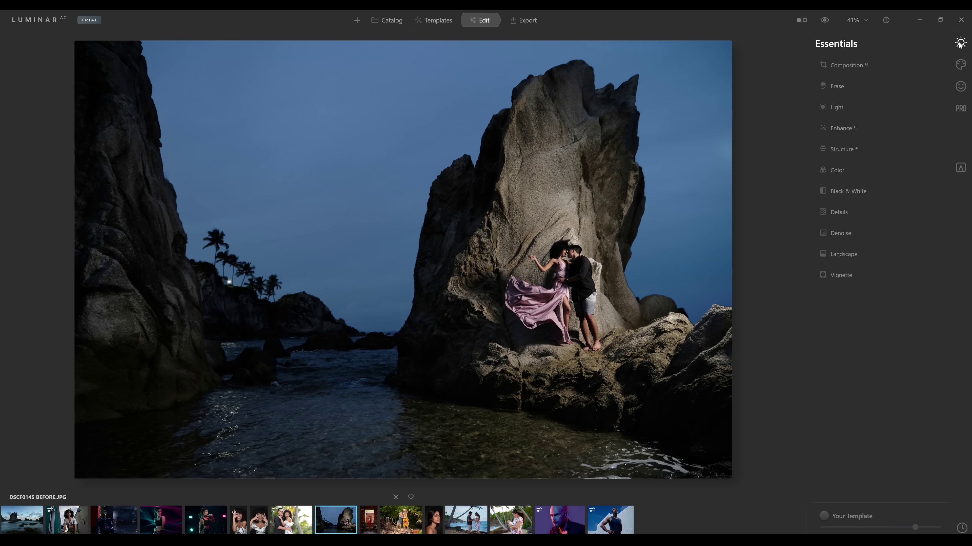
click(961, 65)
click(960, 87)
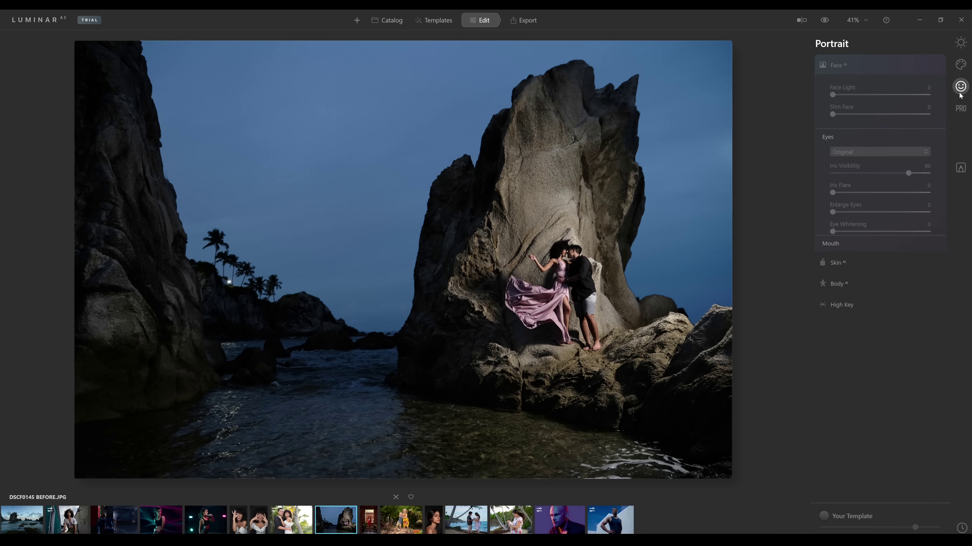
click(960, 108)
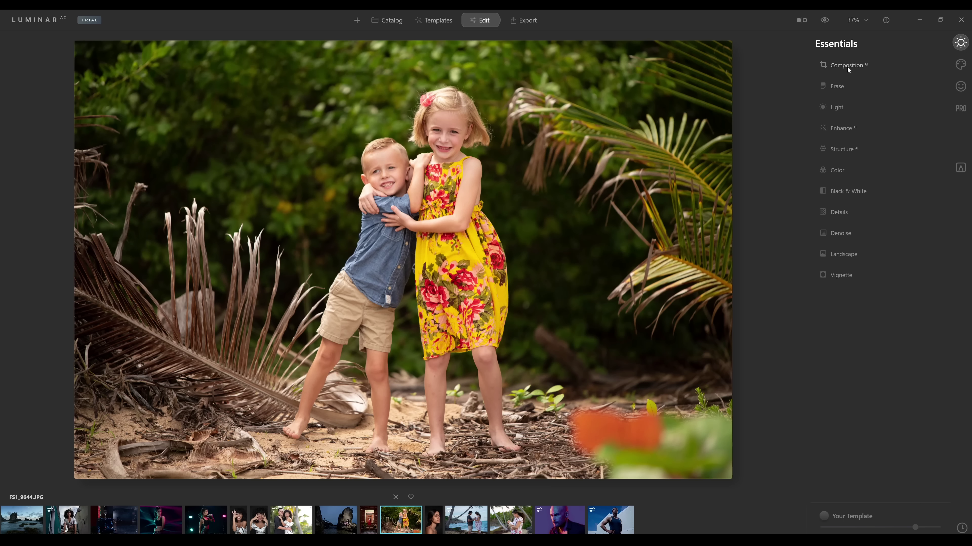
Straighten the photo of the two children with Composition AI and crop it inward from its lower-right corner.
click(848, 66)
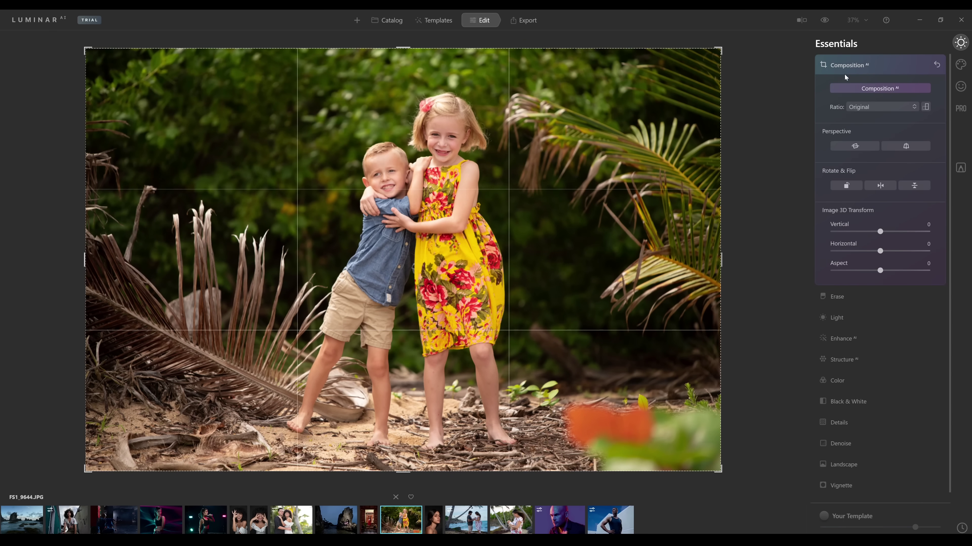
click(856, 145)
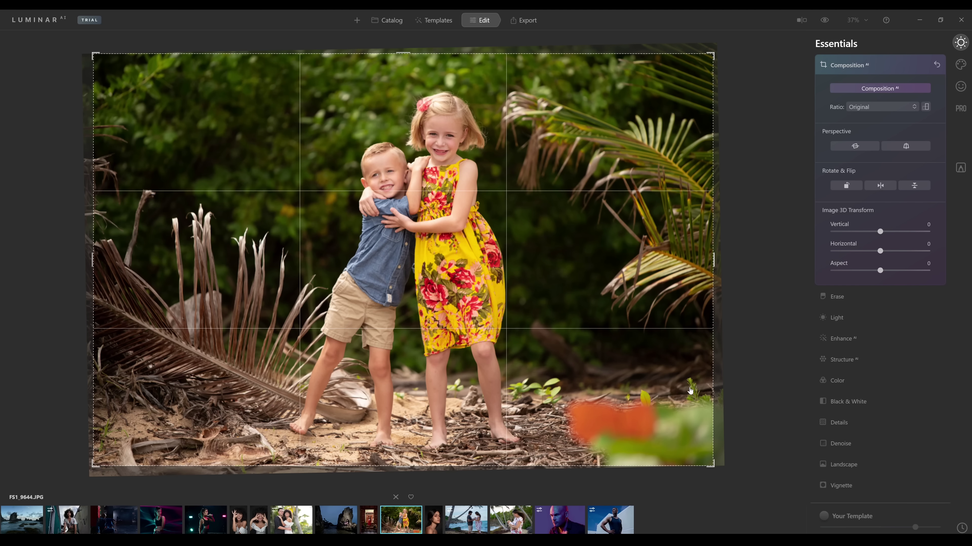
drag(713, 462, 660, 434)
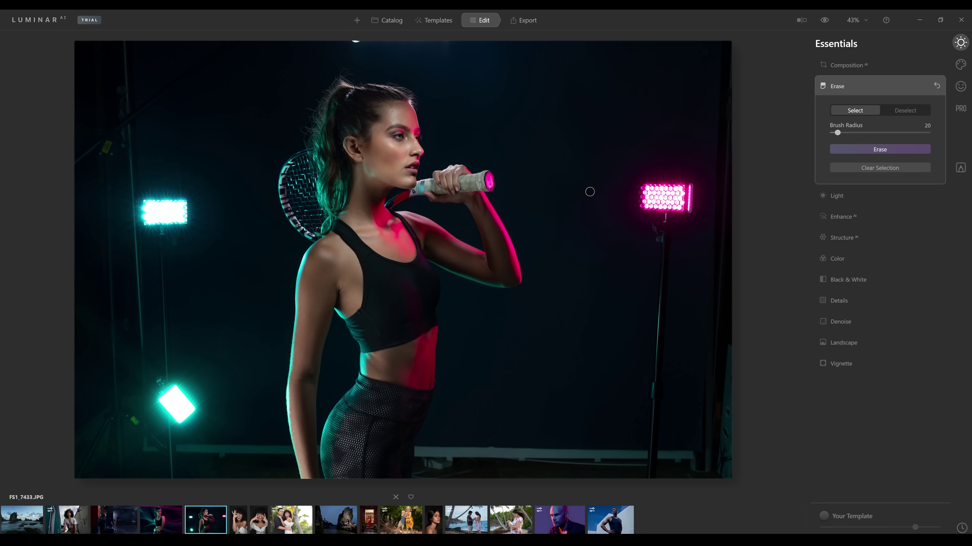
Erase the pink studio light beside the tennis player using a brush radius of 74.
drag(837, 133, 864, 133)
mouse_move(662, 217)
mouse_down()
mouse_move(632, 208)
mouse_move(636, 180)
mouse_move(661, 169)
mouse_move(700, 174)
mouse_move(700, 209)
mouse_move(683, 184)
mouse_move(658, 191)
mouse_move(666, 198)
mouse_up()
click(872, 150)
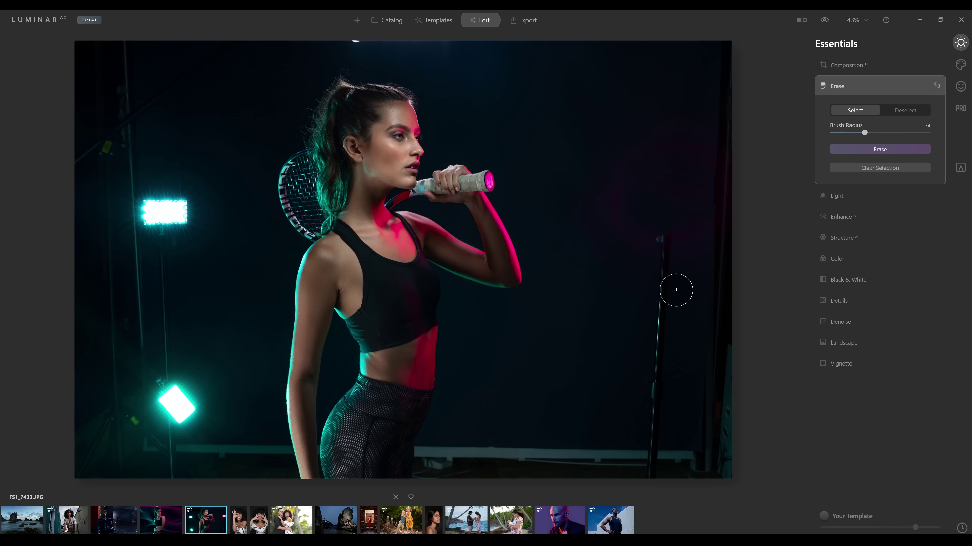
Erase the light stand beside the tennis player using a brush radius of 45.
drag(864, 133, 849, 133)
drag(661, 238, 655, 353)
mouse_move(655, 393)
mouse_down()
mouse_move(651, 483)
mouse_move(657, 477)
mouse_up()
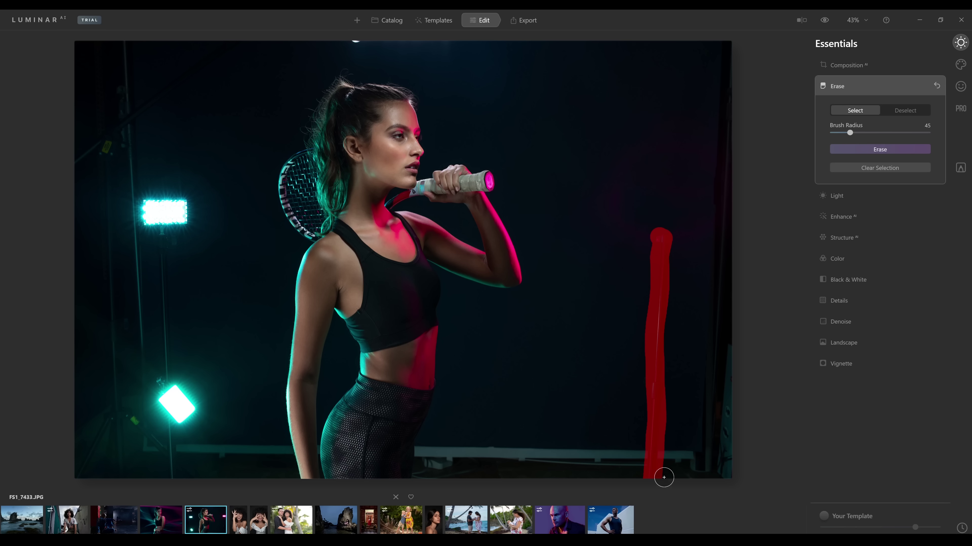
click(877, 153)
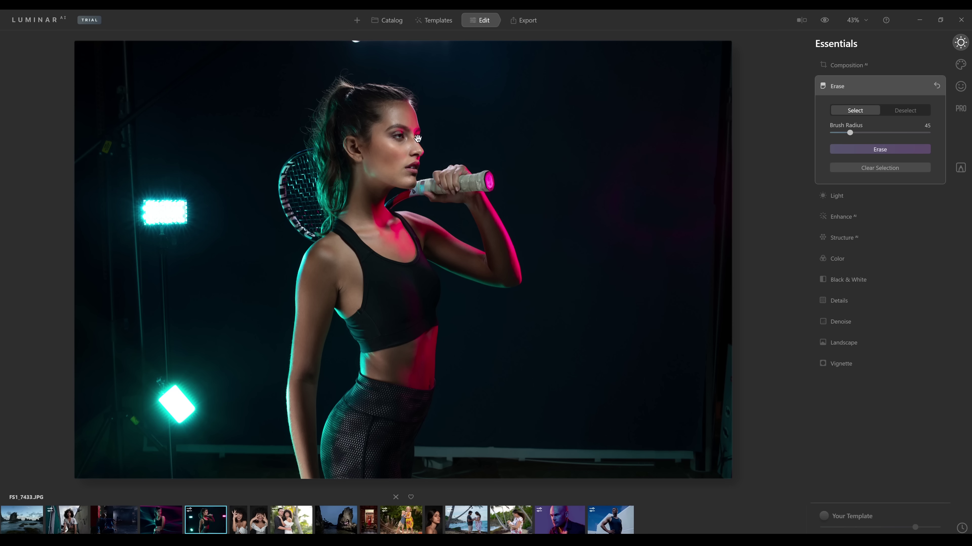
Erase a small spot on the tennis player's forehead with a smaller brush.
click(396, 148)
scroll(334, 125, up, 5)
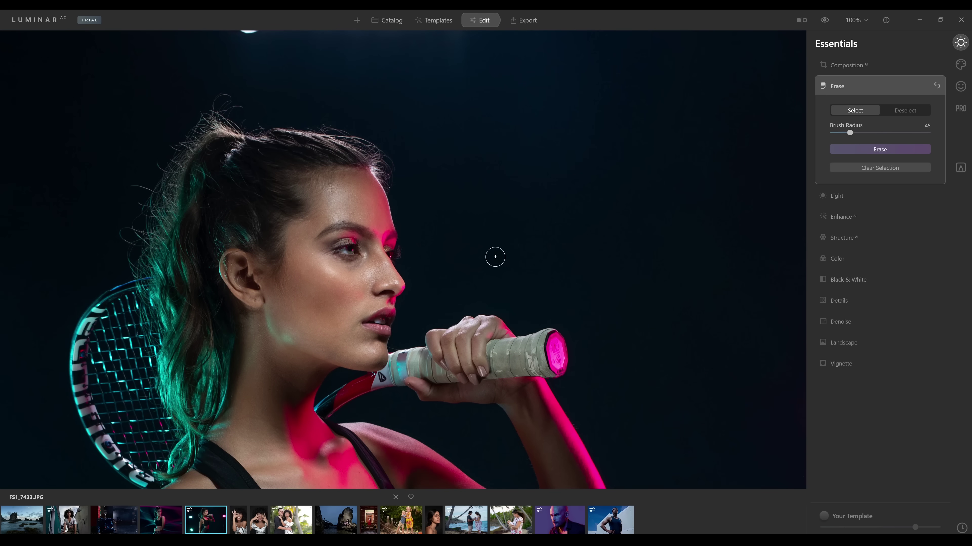
drag(849, 133, 835, 133)
click(368, 215)
click(880, 150)
Adjust the Light of DSCF9685.JPG to temperature -6, exposure -0.67, smart contrast 39 and highlights 12.
click(842, 194)
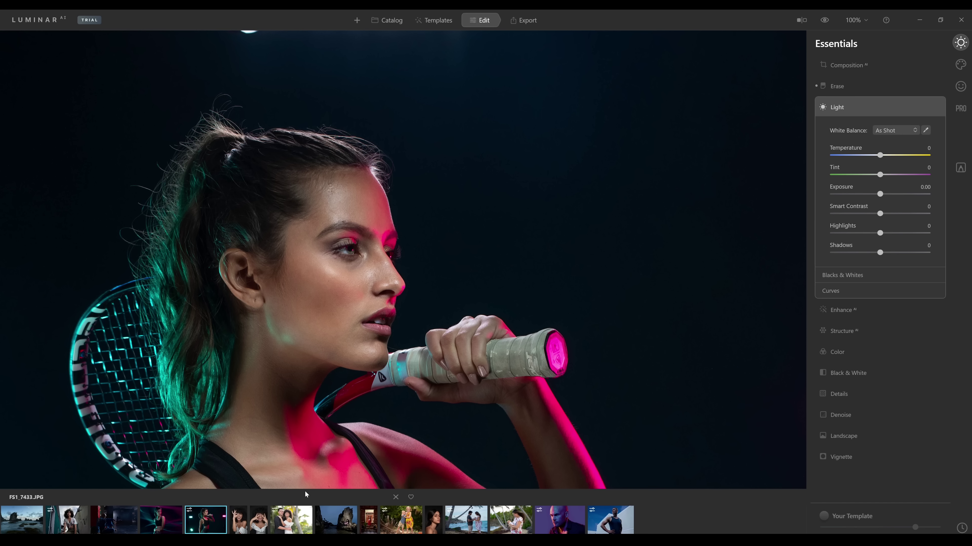
click(302, 511)
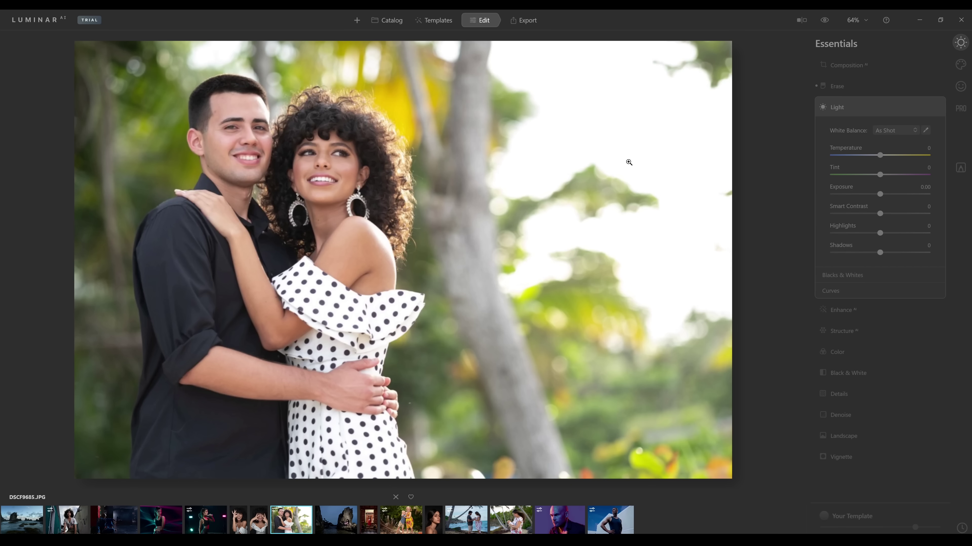
mouse_move(881, 155)
mouse_down()
mouse_move(828, 157)
mouse_move(897, 156)
mouse_move(881, 160)
mouse_up()
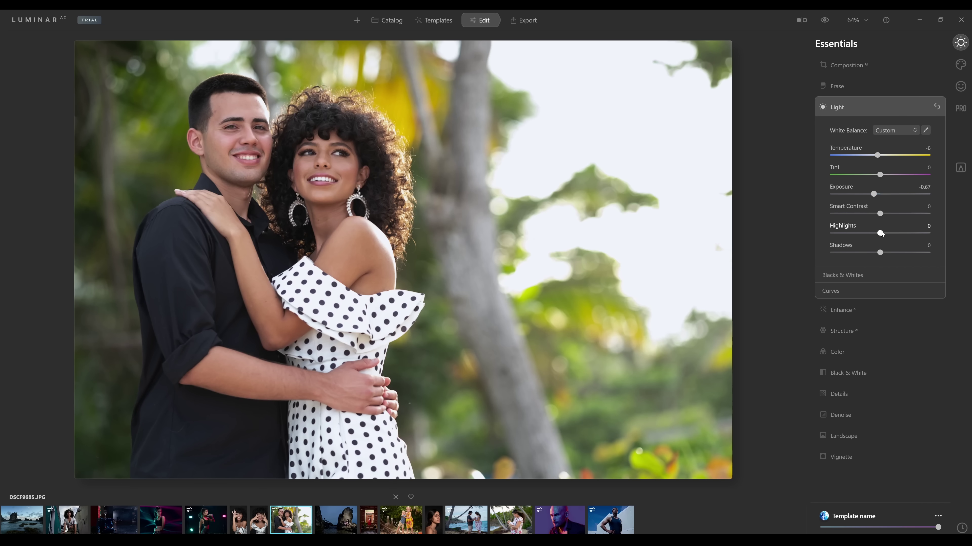
drag(879, 233, 895, 215)
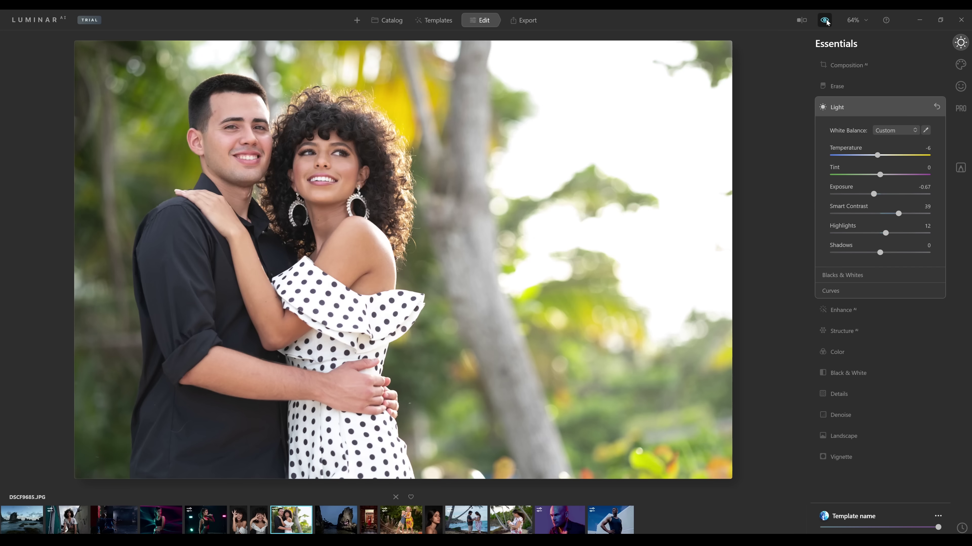
Compare the couple photo before and after the Light adjustments.
click(825, 21)
click(827, 22)
click(825, 20)
click(825, 21)
click(826, 21)
click(825, 21)
click(825, 21)
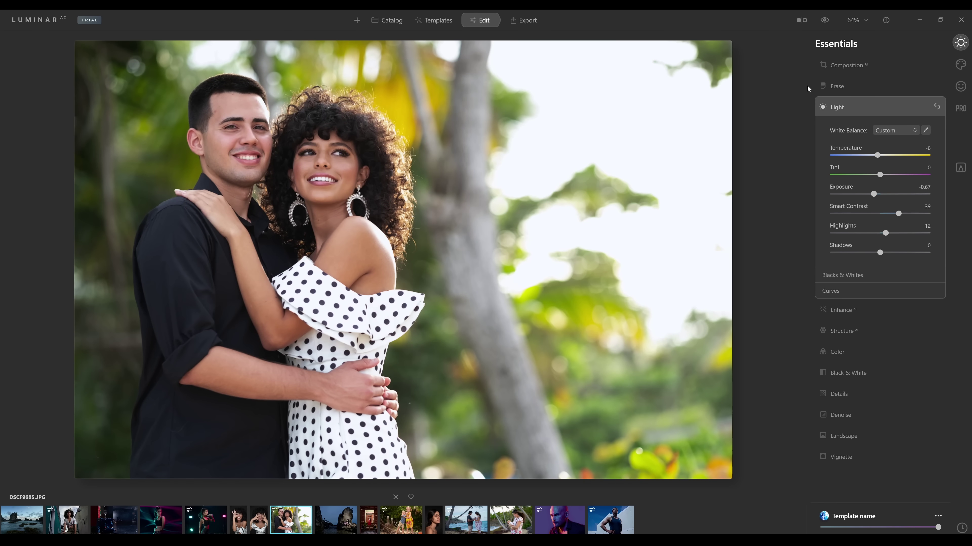
Set Accent AI to 100 in Enhance AI for the couple photo.
click(837, 107)
click(838, 130)
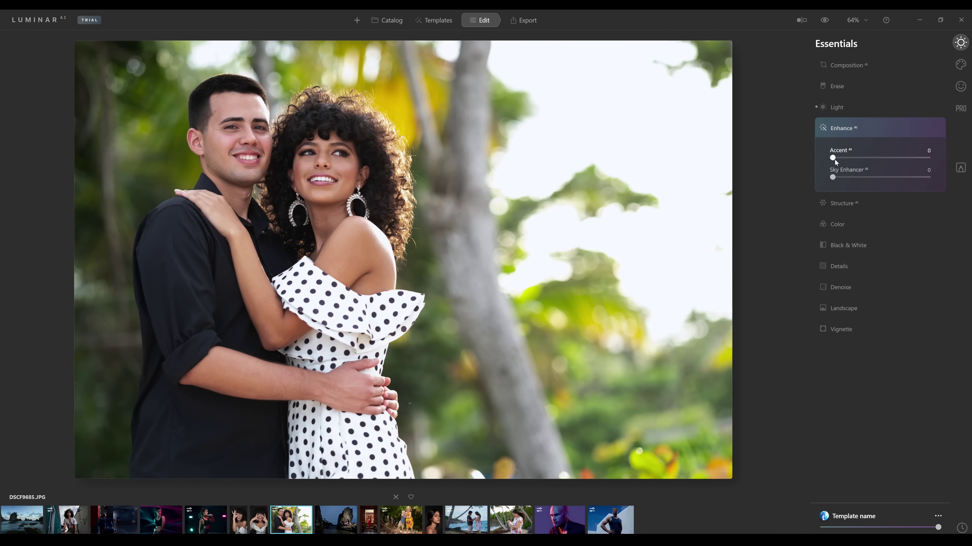
drag(832, 157, 950, 161)
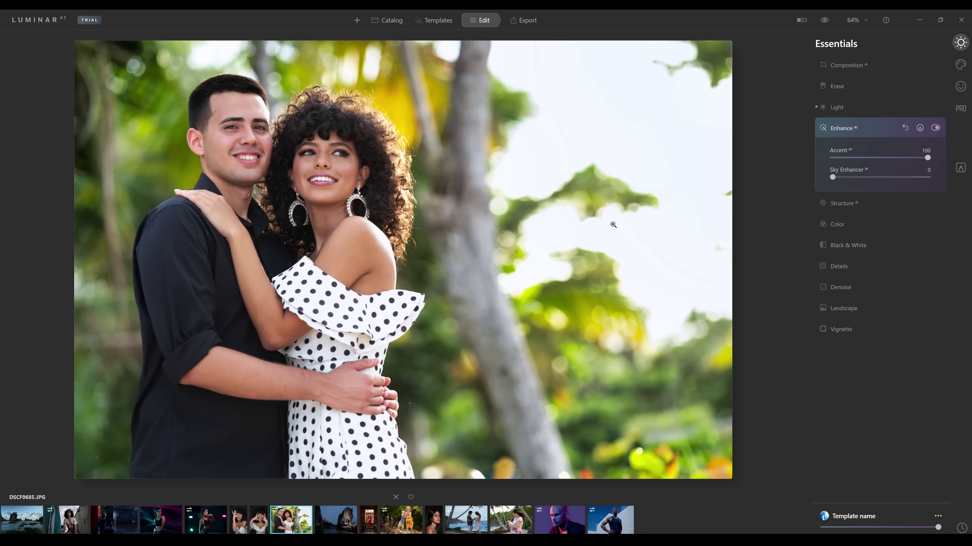
Compare the couple photo with and without Enhance AI at the full Accent AI strength.
click(935, 129)
click(935, 129)
click(936, 129)
click(935, 129)
click(935, 129)
click(935, 128)
click(934, 130)
click(934, 130)
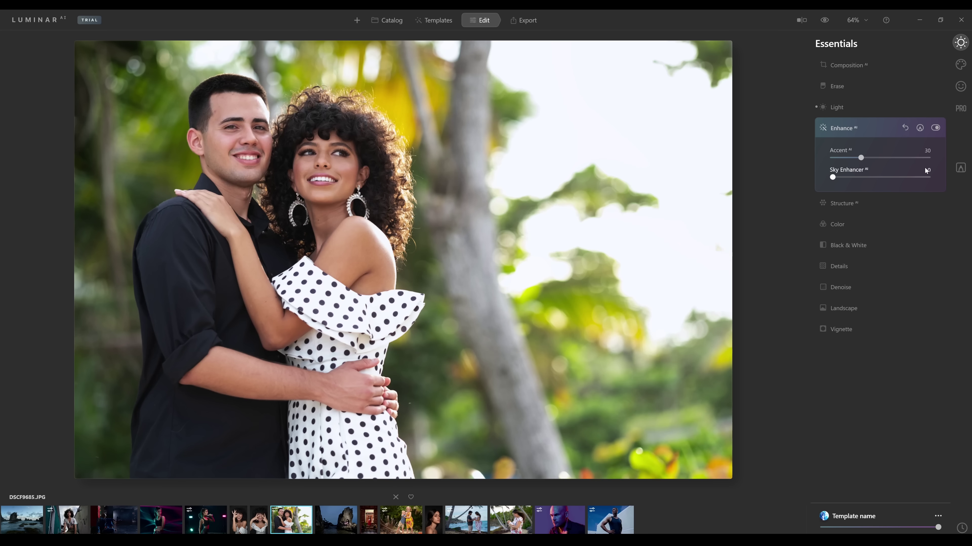
Compare the couple photo with and without Enhance AI at an Accent AI value of 30.
click(936, 129)
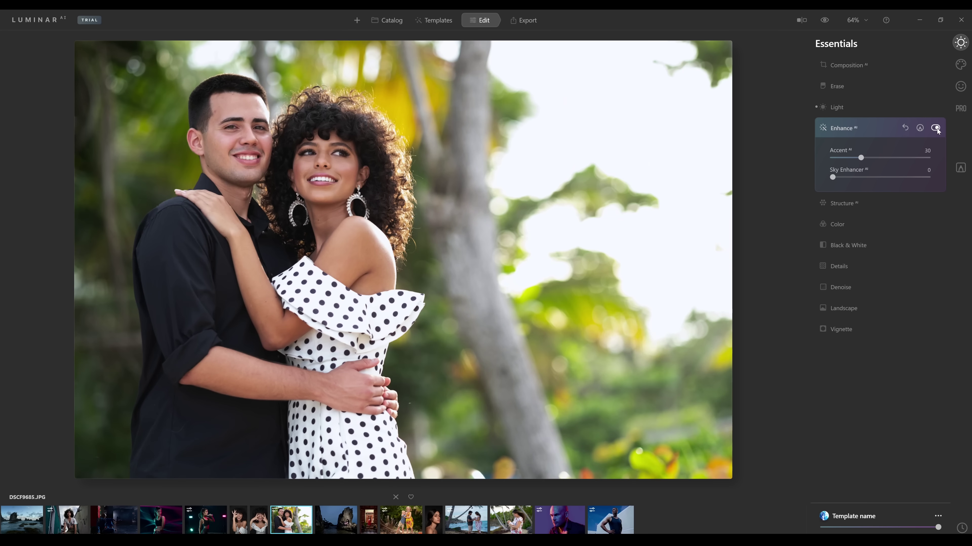
click(936, 129)
click(935, 128)
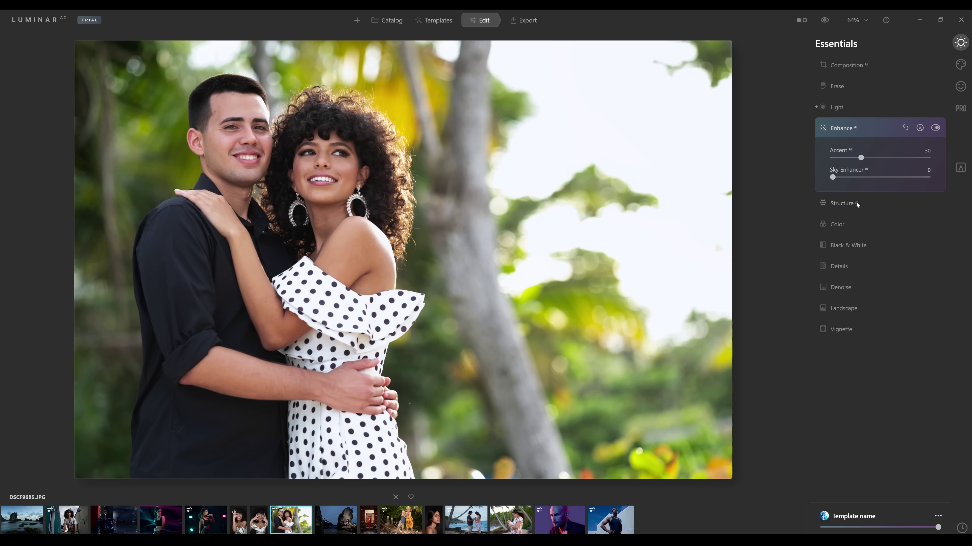
Try Sky Enhancer AI at 100 on the couple photo and reset it to 0.
drag(832, 177, 930, 177)
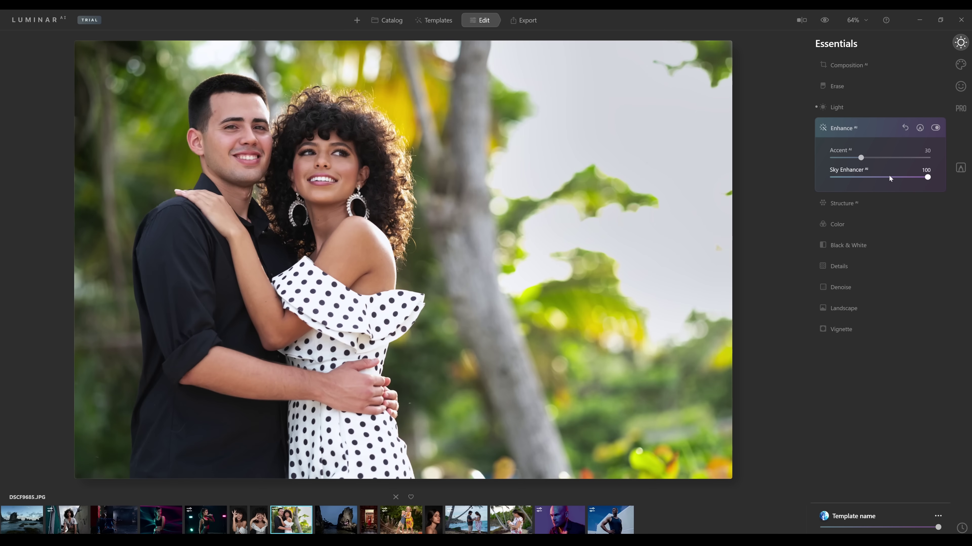
double_click(889, 177)
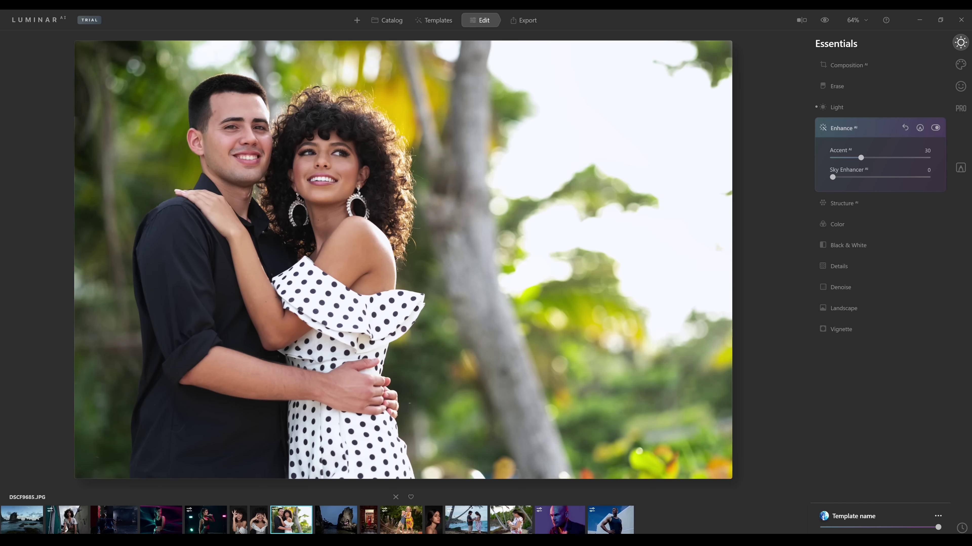
Set Sky Enhancer AI to 100 on DSC01749.JPG and compare the photo with and without Enhance AI.
click(465, 529)
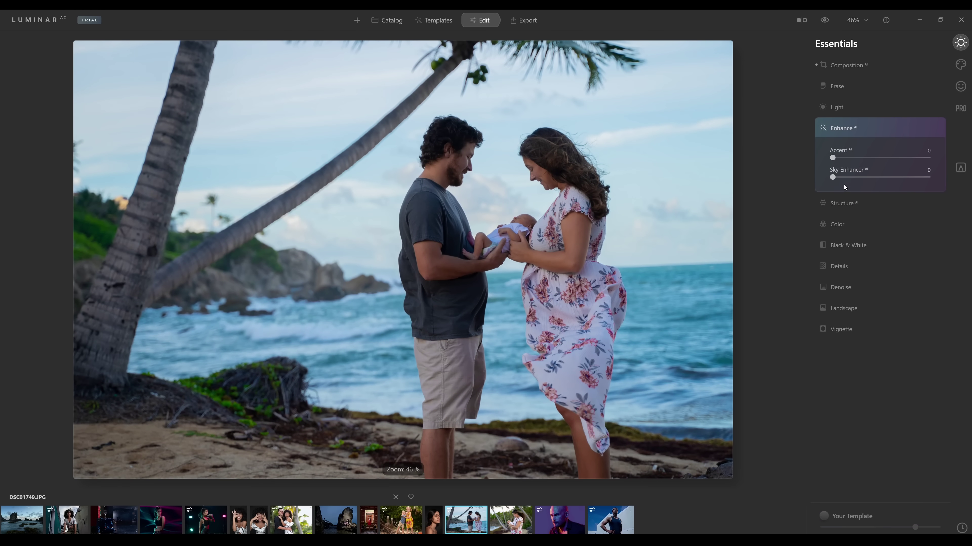
drag(833, 177, 930, 177)
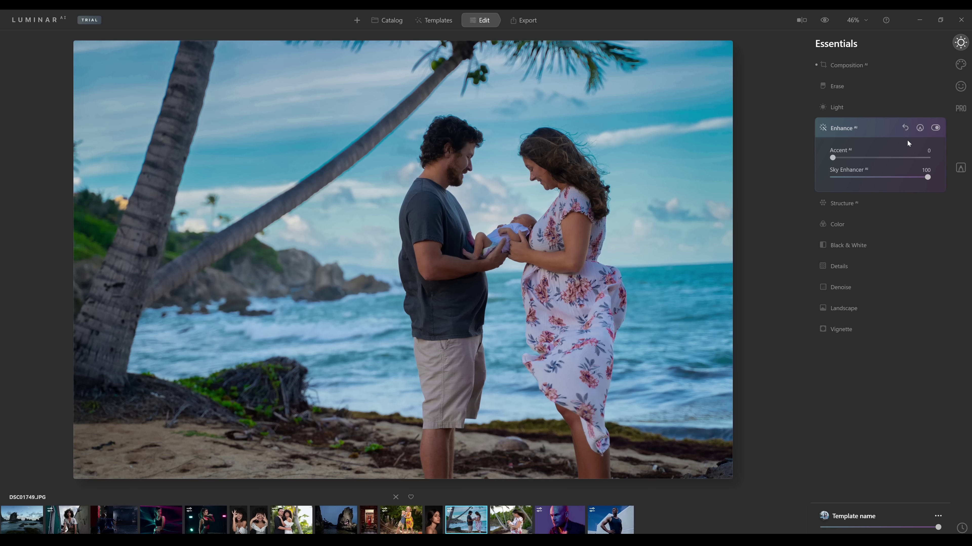
click(935, 128)
click(935, 128)
click(935, 128)
click(935, 128)
click(935, 128)
click(935, 128)
Set the beach family photo's Structure AI amount to 19 and boost to 100.
mouse_move(878, 179)
mouse_down()
mouse_move(847, 178)
mouse_move(888, 176)
mouse_up()
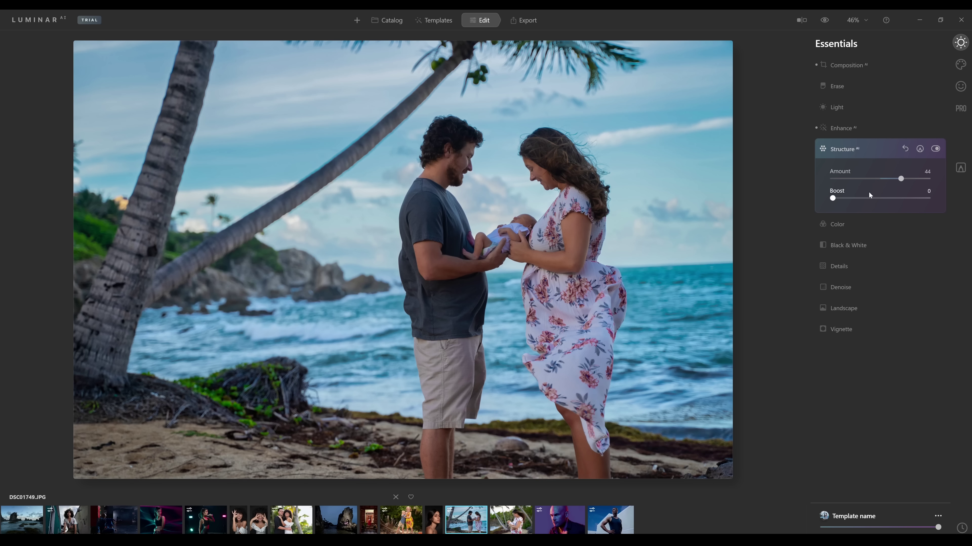
drag(920, 177, 931, 179)
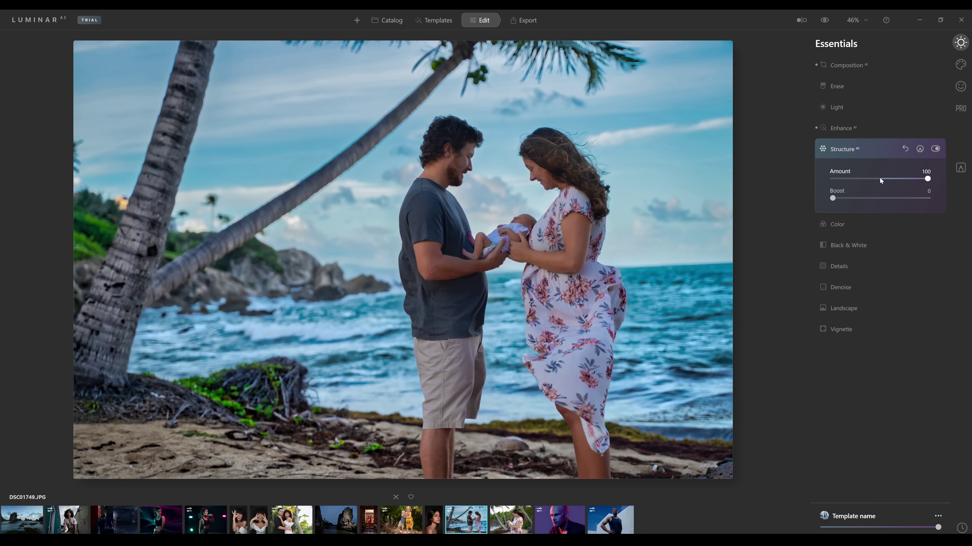
drag(893, 179, 888, 179)
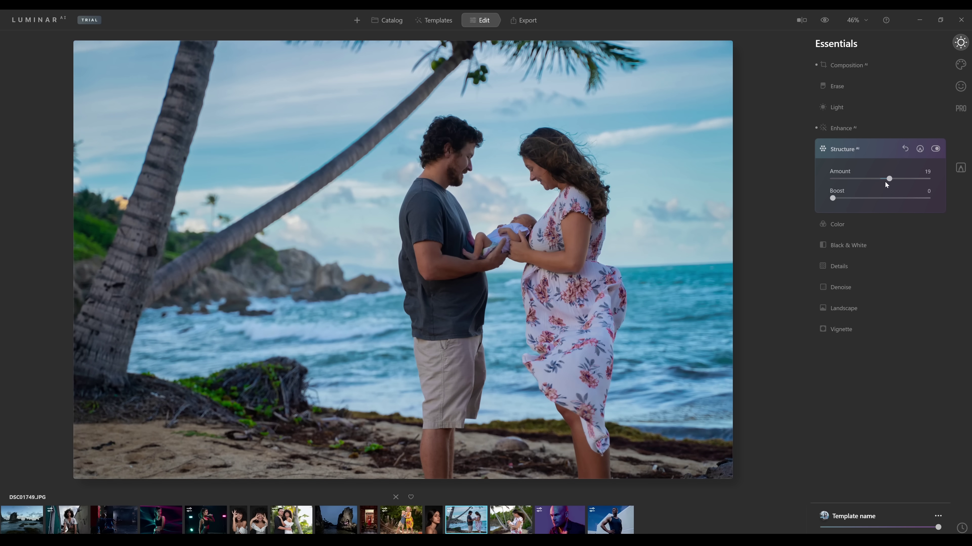
drag(847, 197, 900, 199)
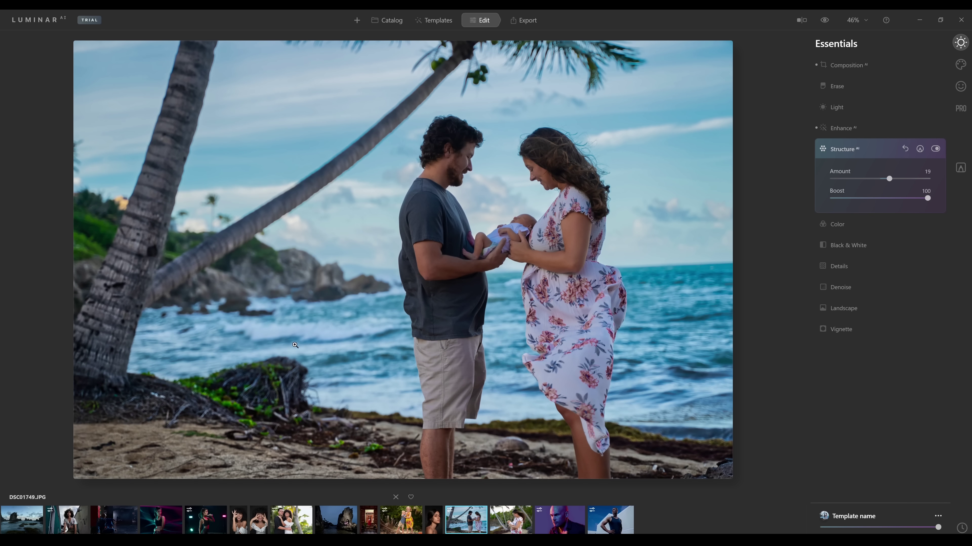
Lower the Structure AI boost on the beach family photo.
mouse_move(866, 203)
mouse_down()
mouse_move(824, 196)
mouse_move(854, 198)
mouse_up()
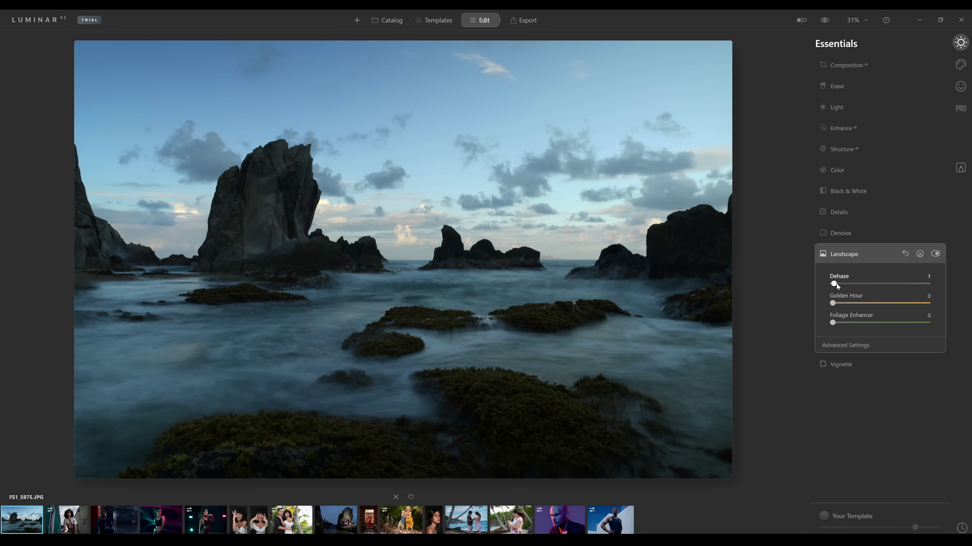
Set Landscape Dehaze to 81 on the seascape FS1_5975.JPG and raise its Golden Hour amount.
drag(837, 284, 909, 291)
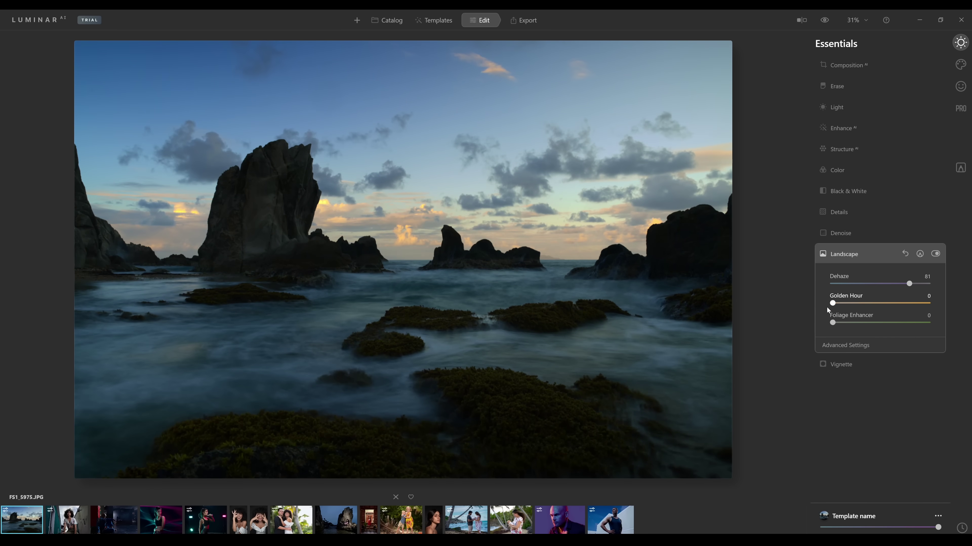
drag(837, 308, 898, 303)
Brighten the seascape with the Light tool by raising exposure and shadows, and pull down its highlights.
click(845, 108)
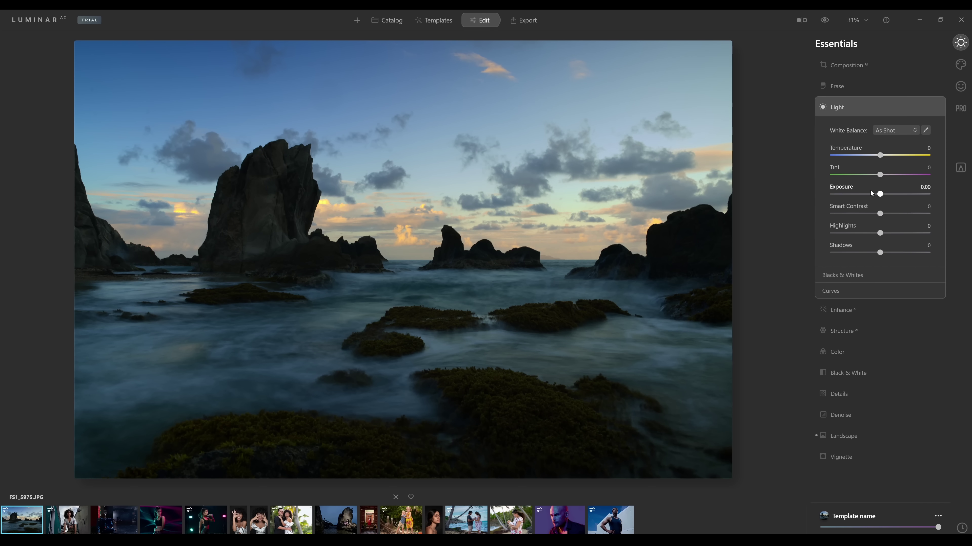
drag(880, 194, 889, 194)
drag(880, 253, 926, 253)
drag(880, 232, 858, 214)
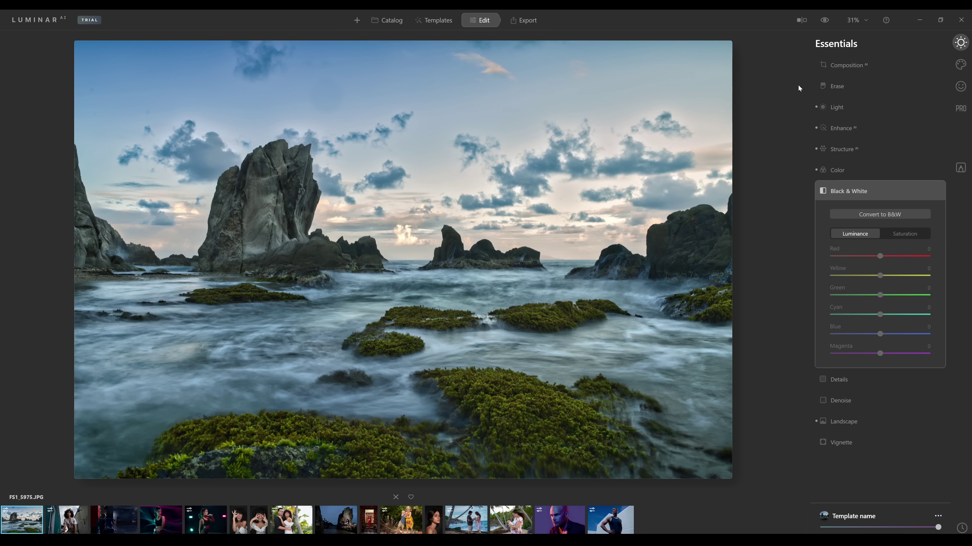
Compare the seascape with its original in a split before/after view, and reduce the overall strength of the edits.
click(801, 20)
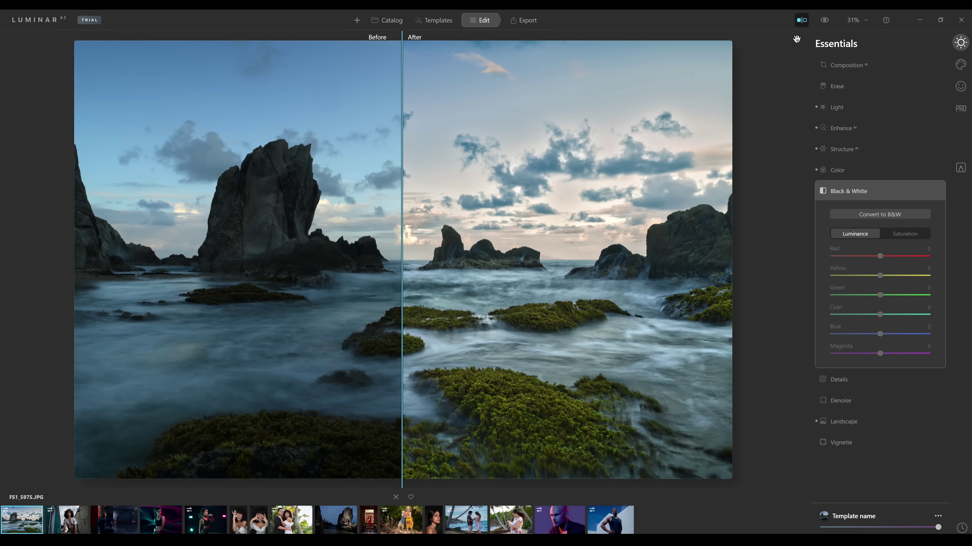
drag(401, 278, 410, 252)
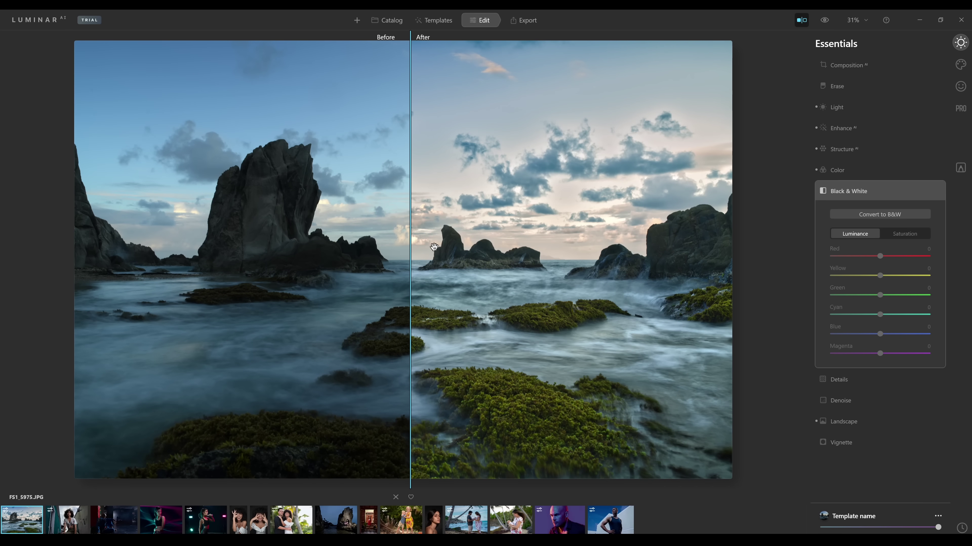
click(801, 20)
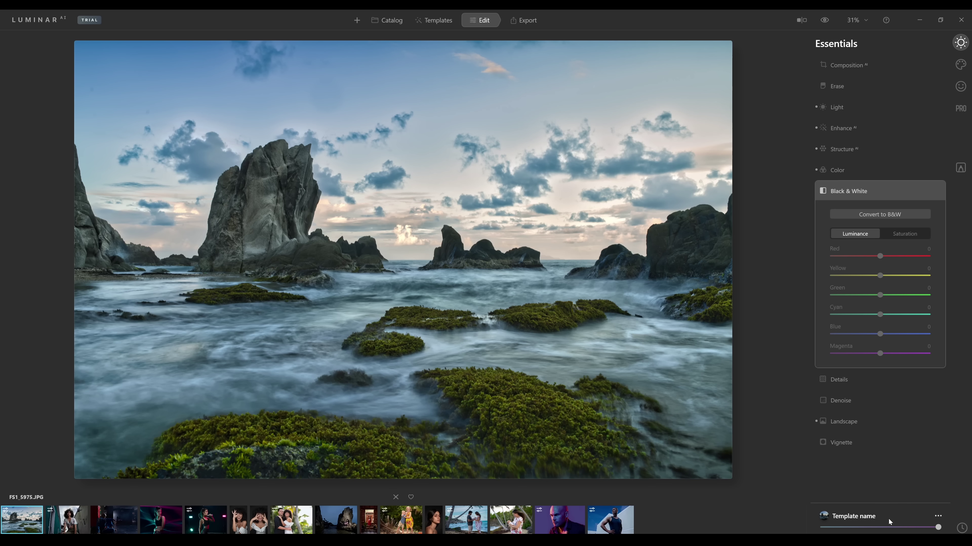
drag(940, 530, 891, 528)
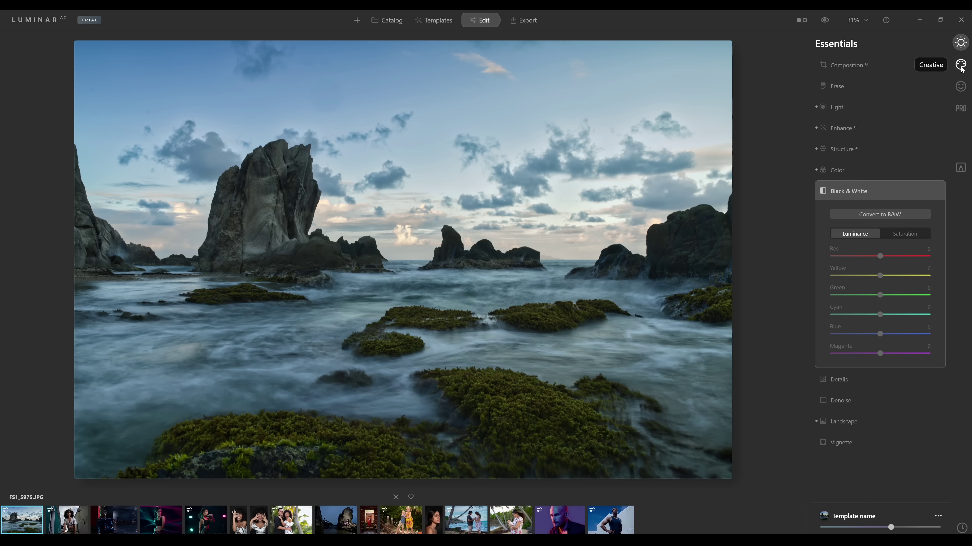
Replace the seascape's sky using Sky AI, trying Blue Sky 3 and then choosing Blue Sky 4.
click(961, 66)
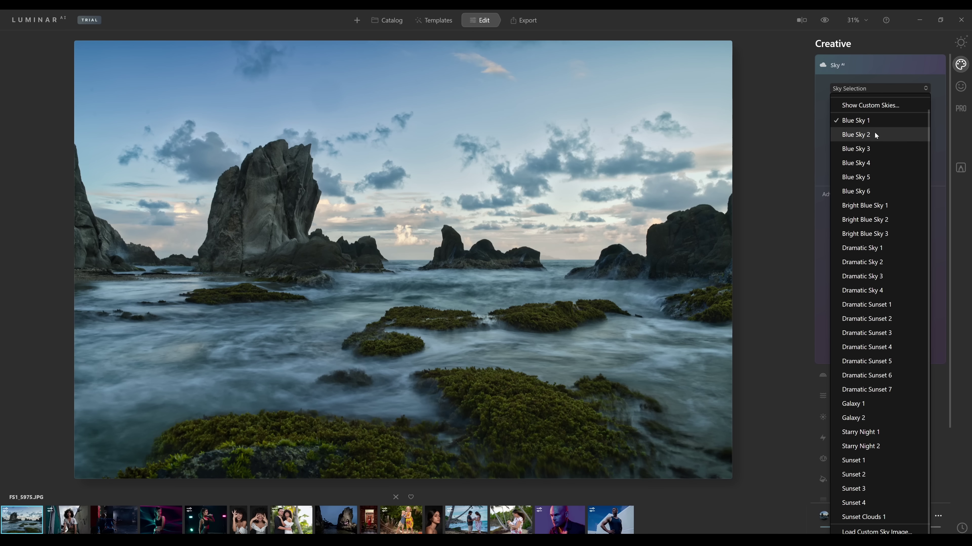
click(874, 131)
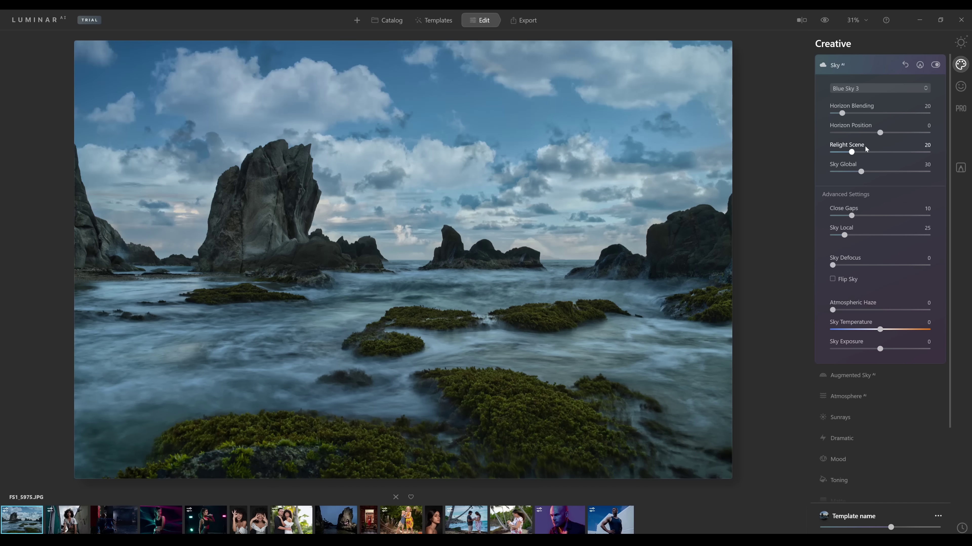
click(883, 88)
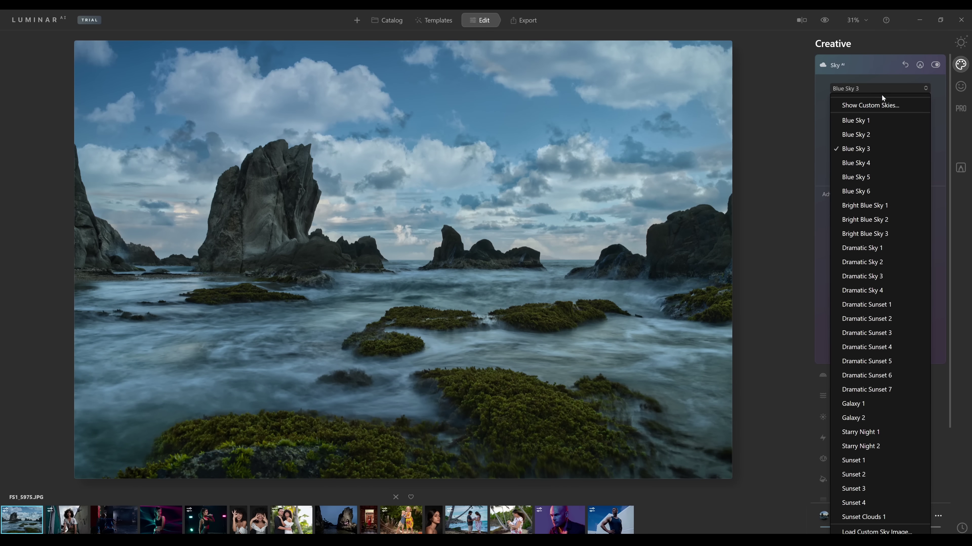
click(860, 164)
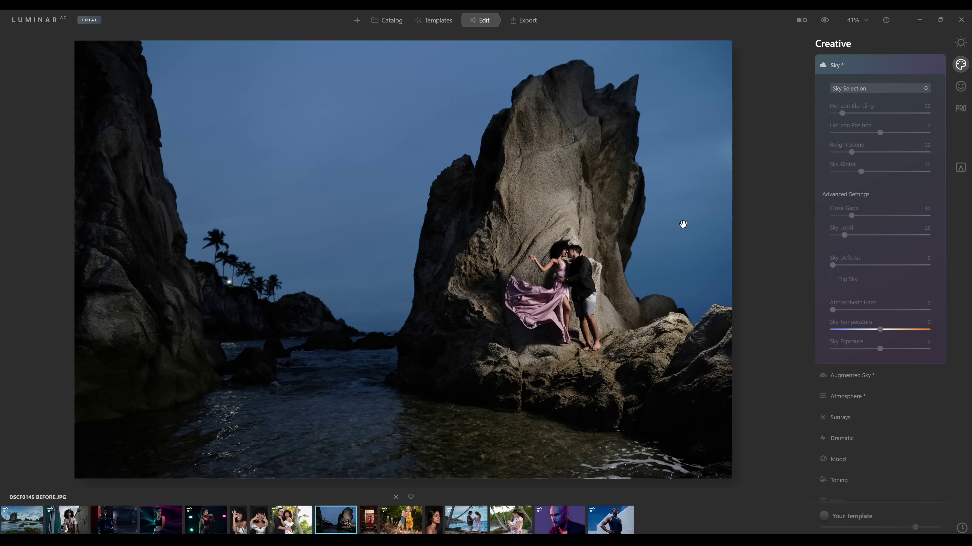
Replace the sky in DSCF0145 BEFORE.JPG, trying Blue Sky 5 and Dramatic Sky 1 before choosing Dramatic Sunset 3.
click(896, 87)
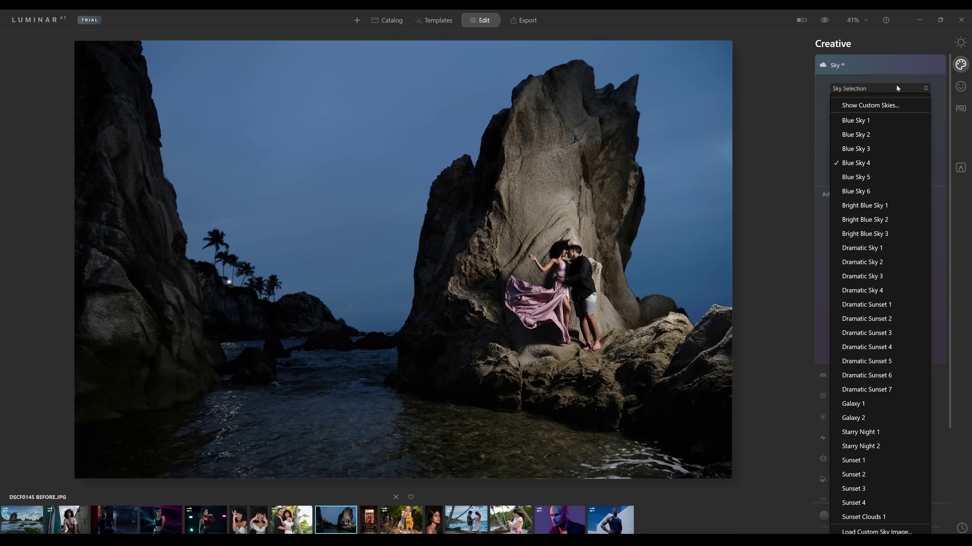
click(862, 177)
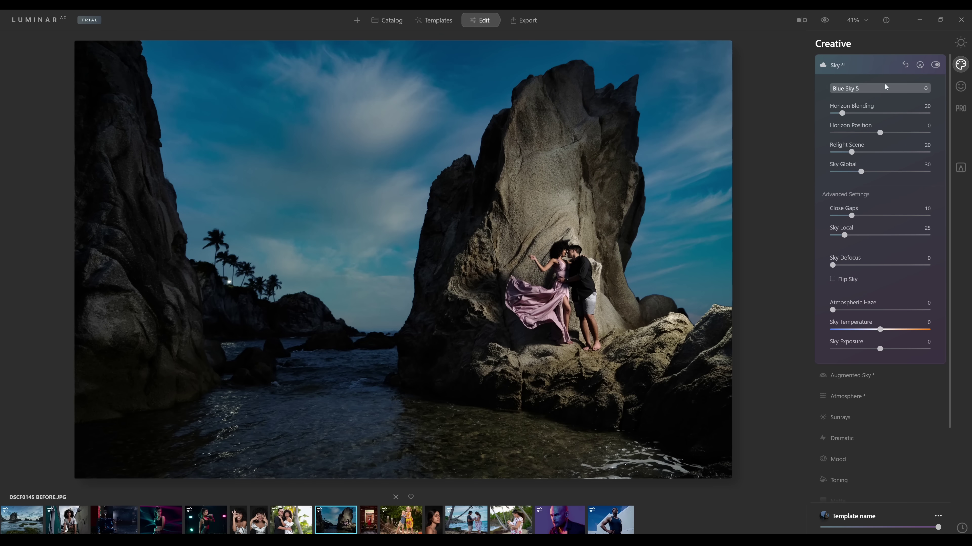
click(888, 84)
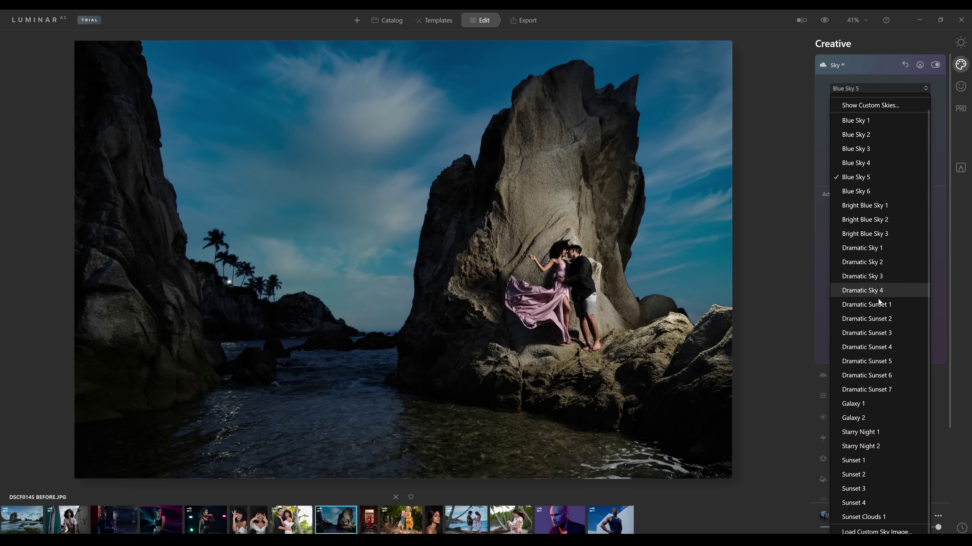
click(876, 249)
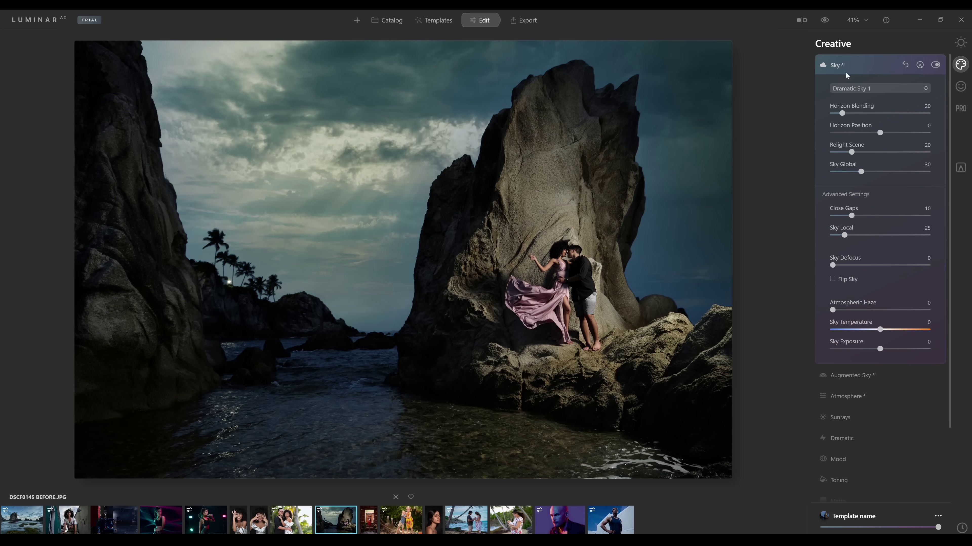
click(852, 89)
click(861, 265)
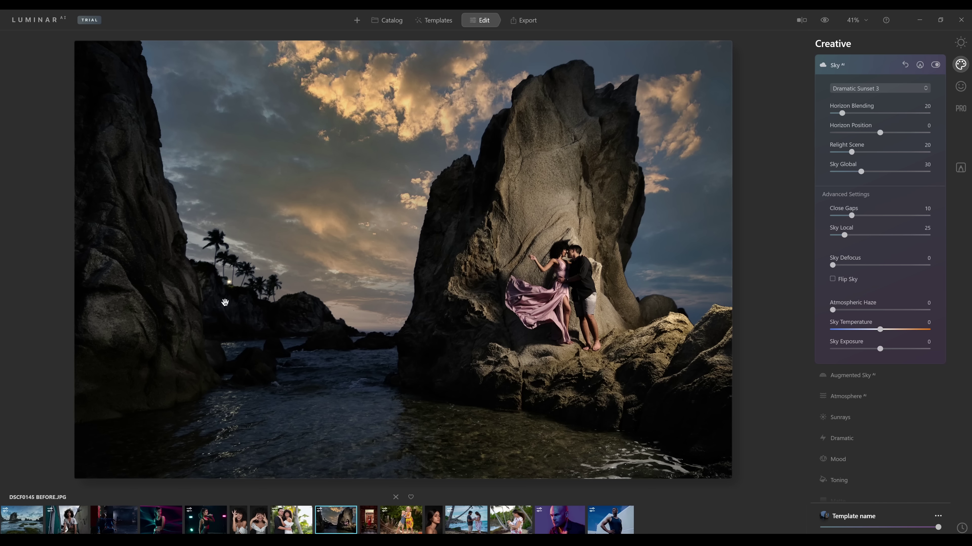
Set the Dramatic Sunset 3 sky's defocus to 2, temperature to 38 and exposure to 1.
click(252, 284)
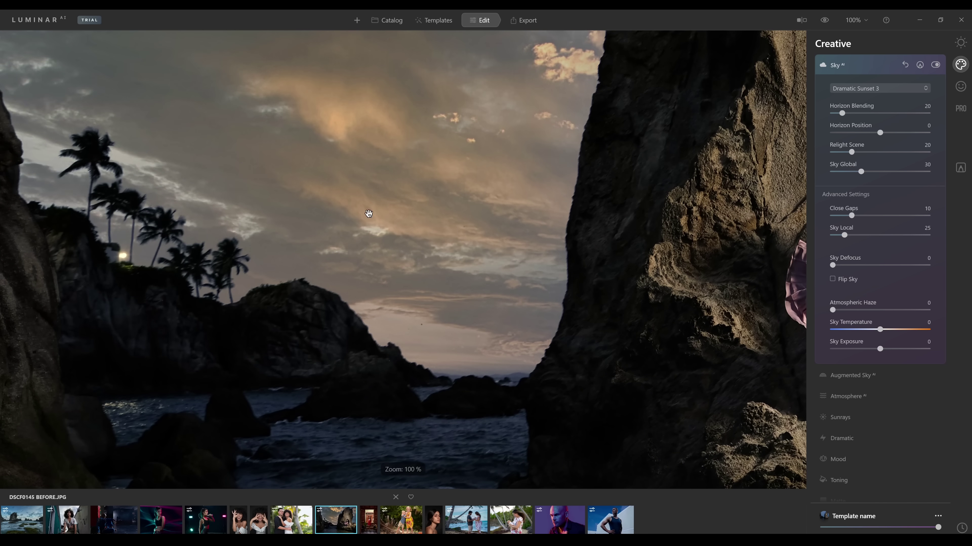
click(236, 279)
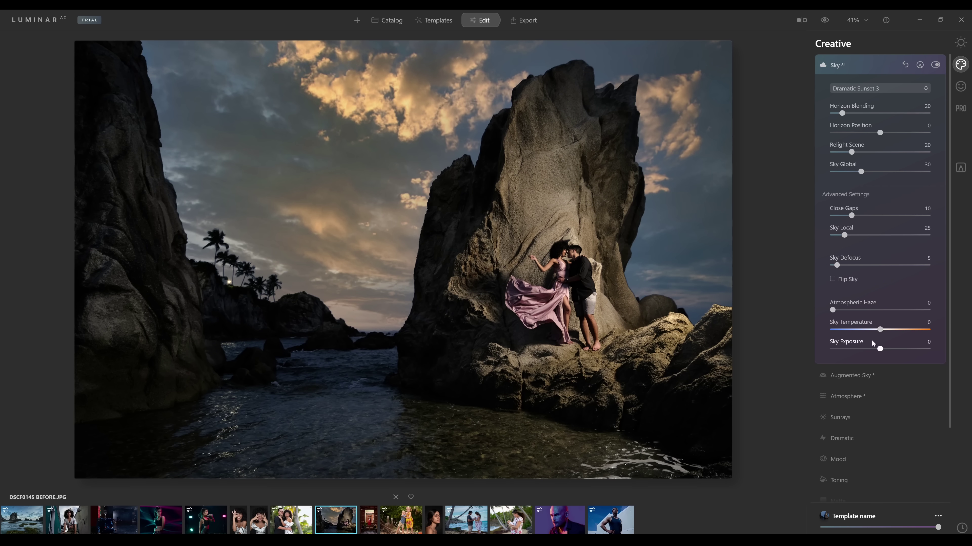
drag(882, 353, 886, 318)
drag(837, 265, 832, 266)
Compare the cliffside couple photo repeatedly with its unedited original.
click(824, 20)
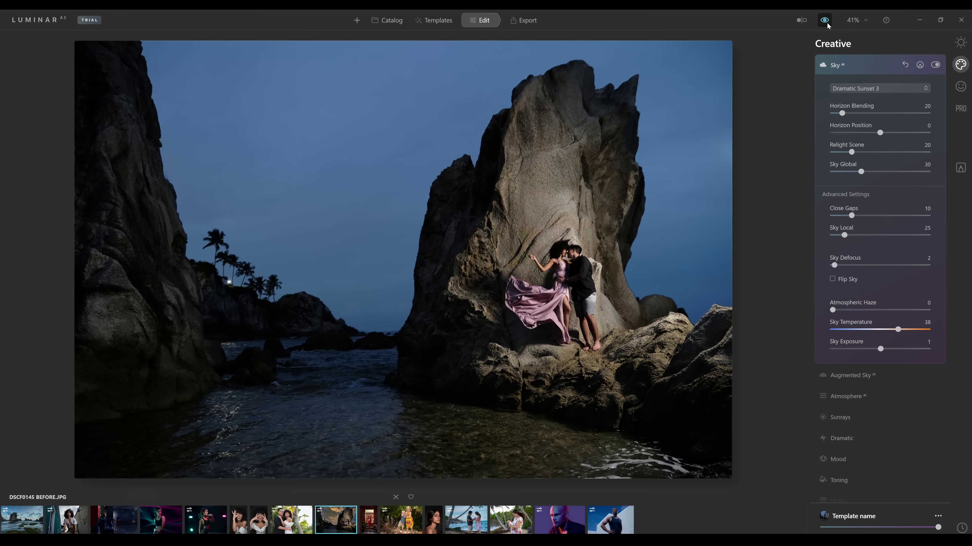
click(827, 23)
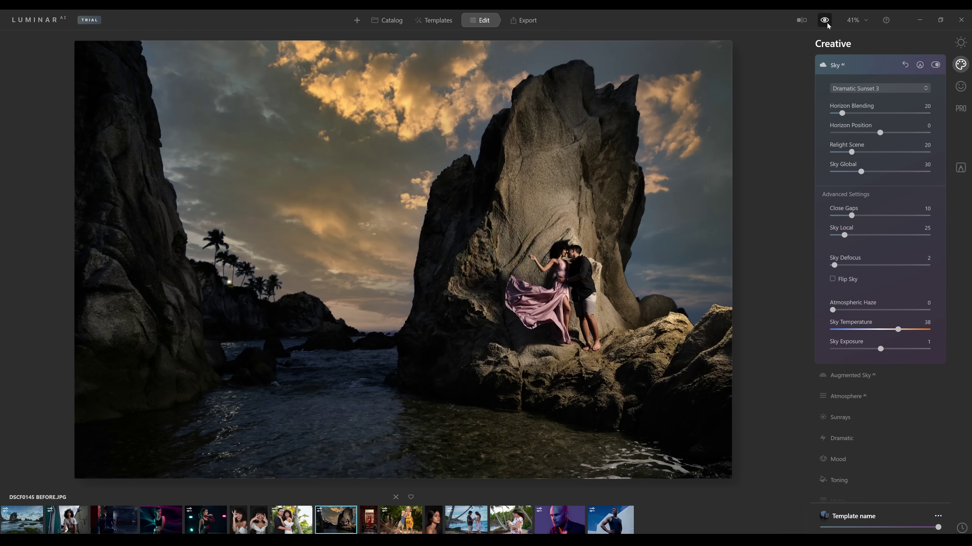
click(826, 22)
click(827, 22)
click(827, 22)
click(827, 22)
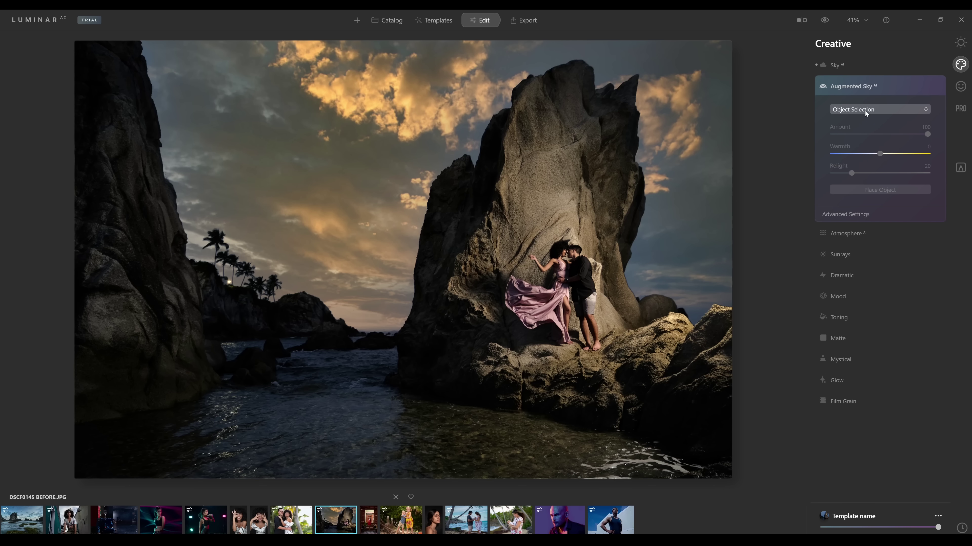
Add the Birds 1 object to the cliffside photo with Augmented Sky AI, and replace it with Clouds 8.
click(864, 111)
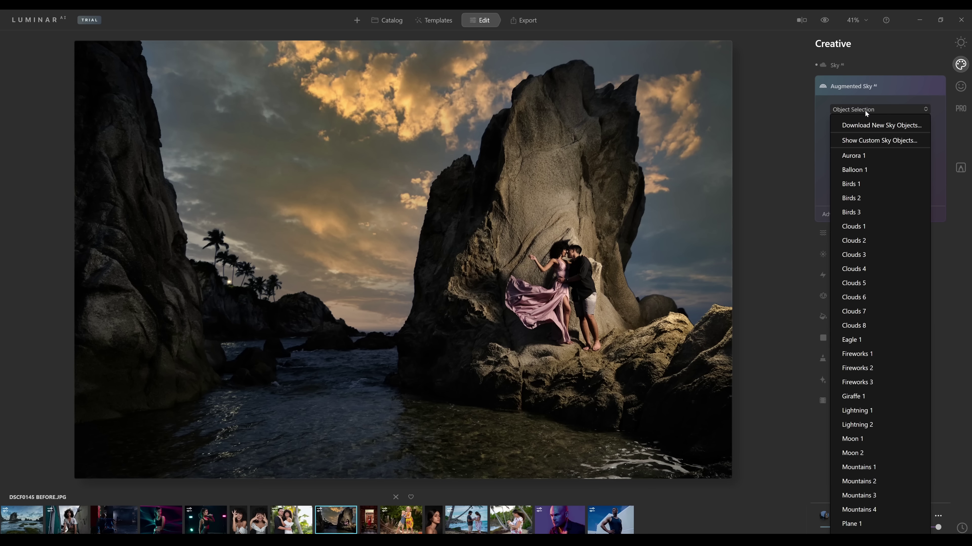
click(849, 184)
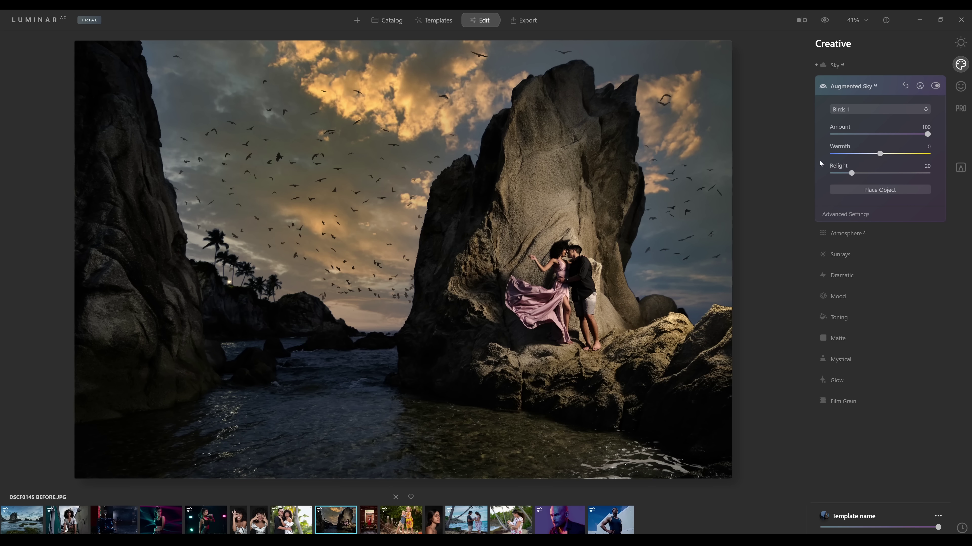
click(885, 111)
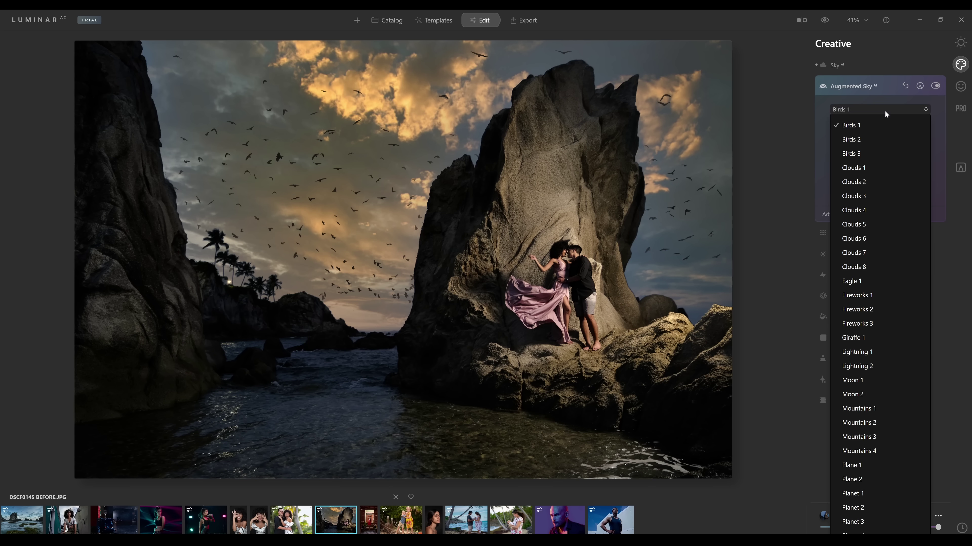
click(867, 267)
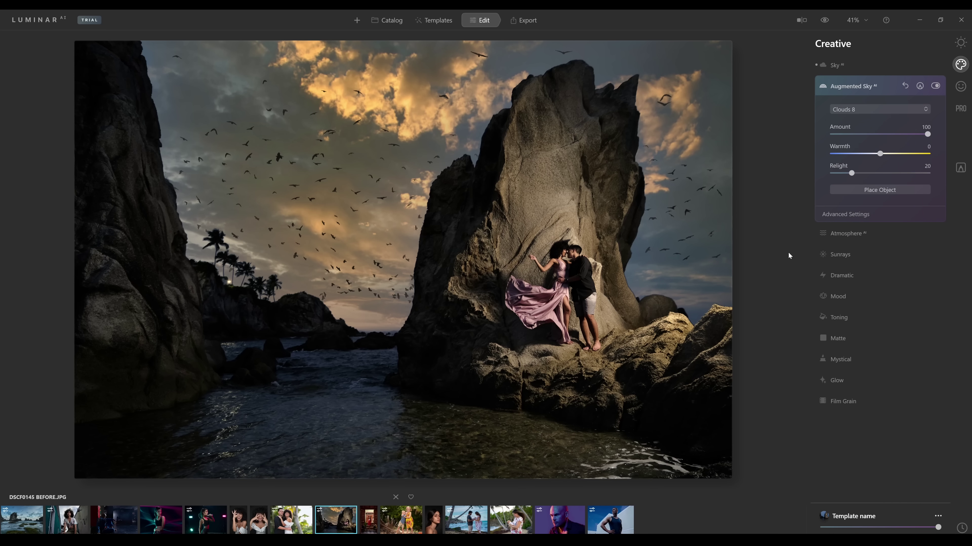
Place the Clouds 8 object higher and further left in the sky beside the tall rock.
click(863, 191)
drag(398, 173, 321, 124)
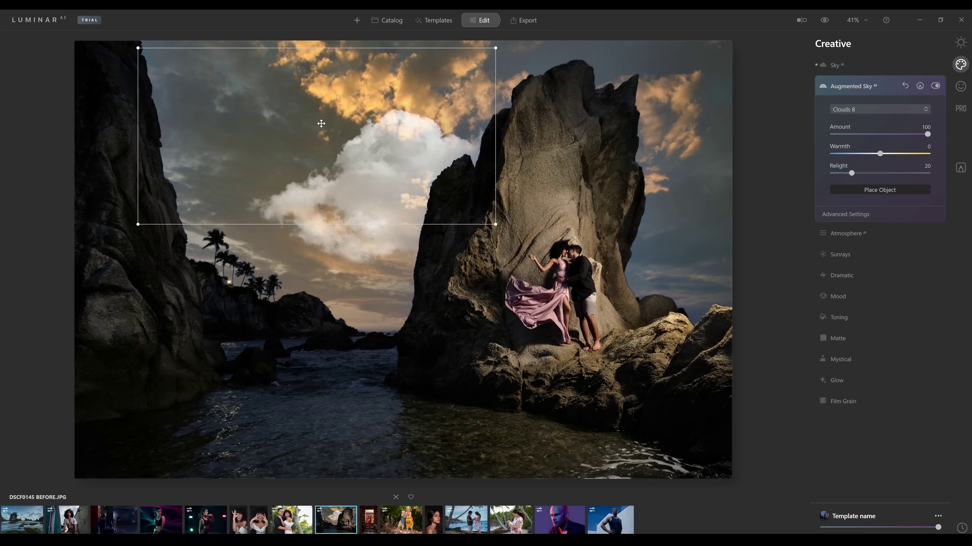
key(ctrl+z)
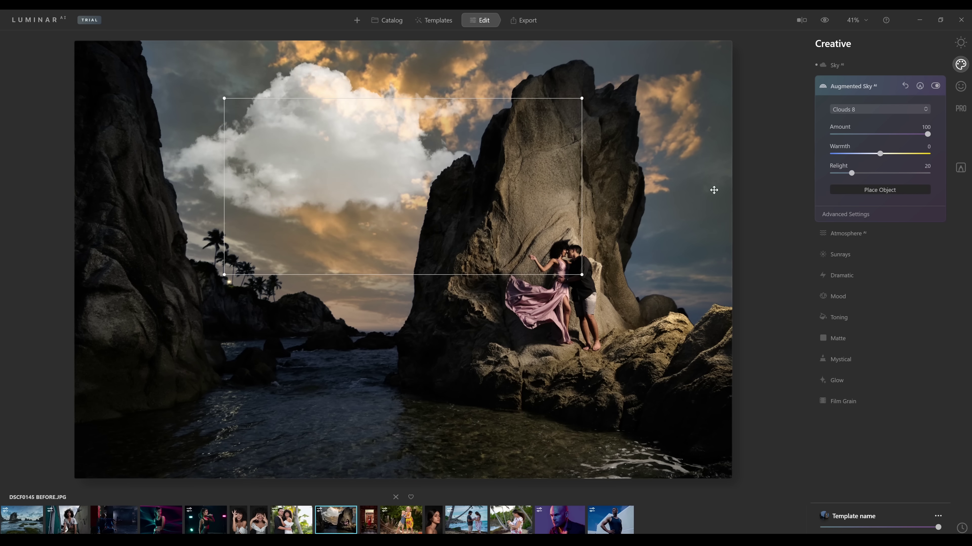
Blend the cloud into the sunset with amount 24, warmth 100, relight 96 and defocus 7.
drag(879, 154, 854, 134)
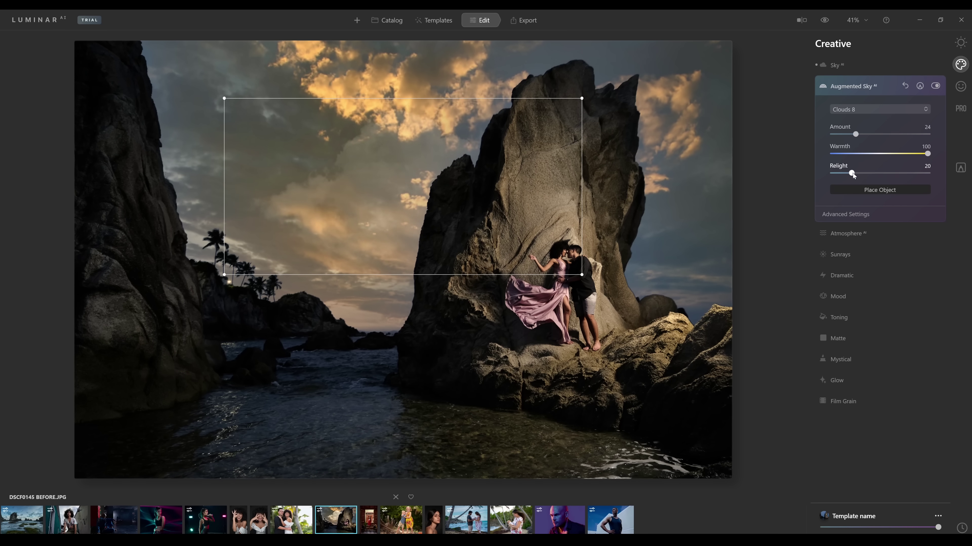
mouse_move(917, 173)
mouse_down()
mouse_move(932, 170)
mouse_move(924, 167)
mouse_up()
click(847, 215)
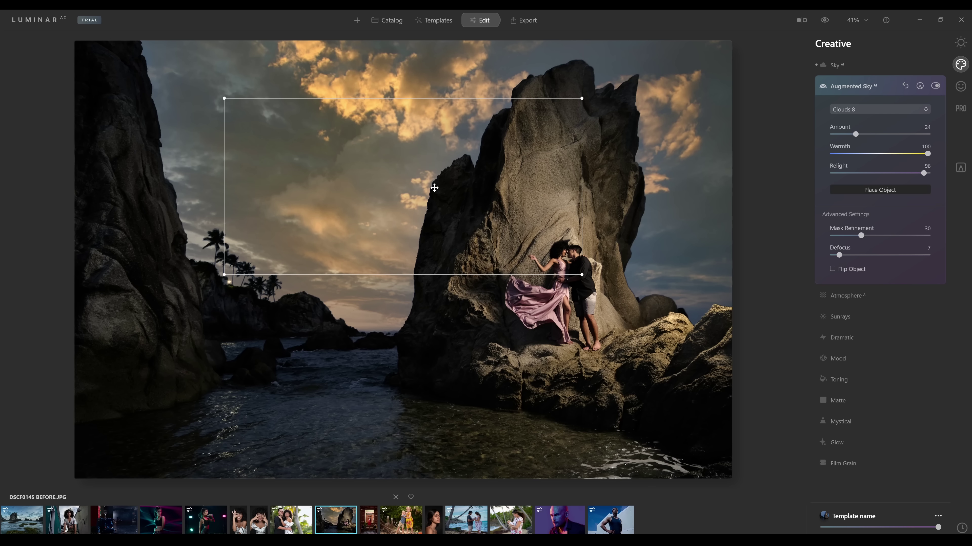
Add the Plane 1 sky object to the photo of the man in the tank top and place it in the sky left of his head.
click(610, 529)
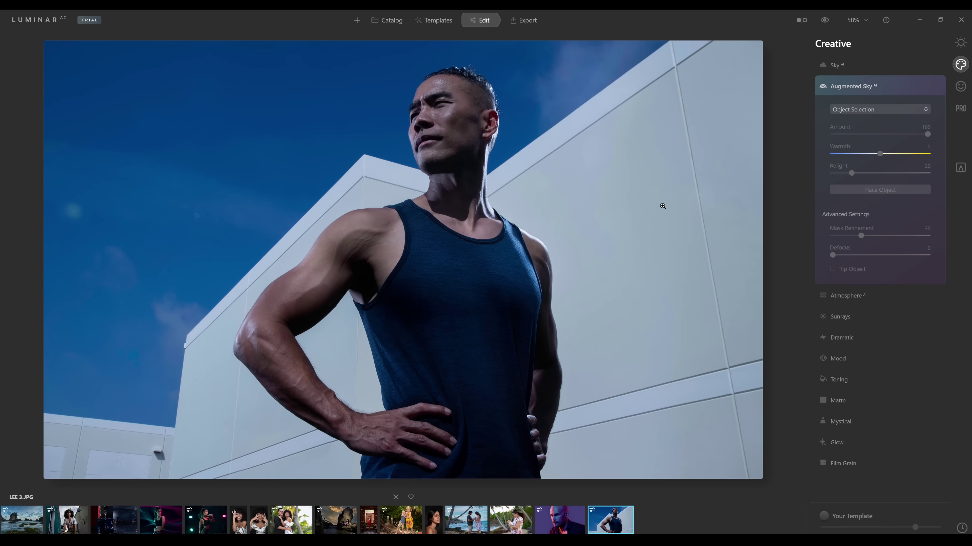
click(892, 110)
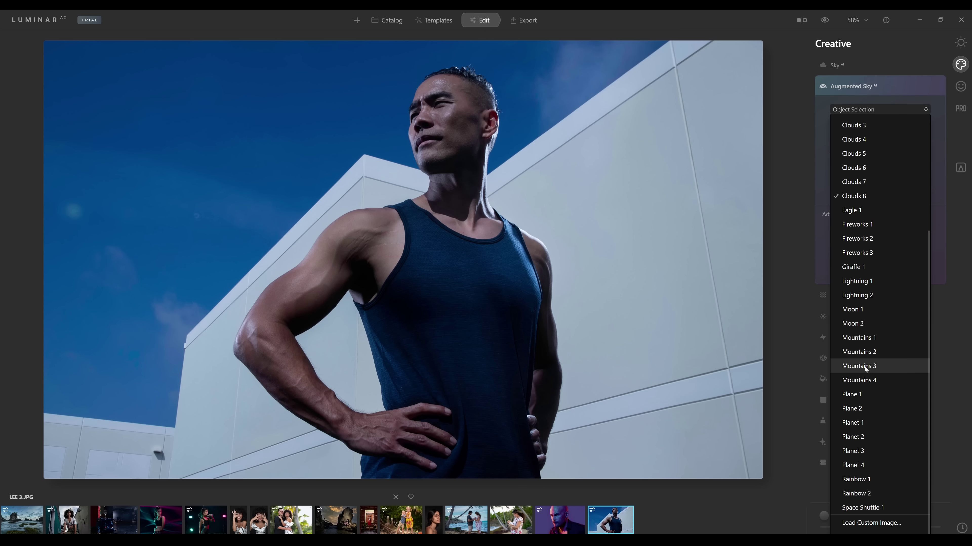
click(860, 394)
drag(169, 152, 90, 197)
drag(202, 145, 246, 114)
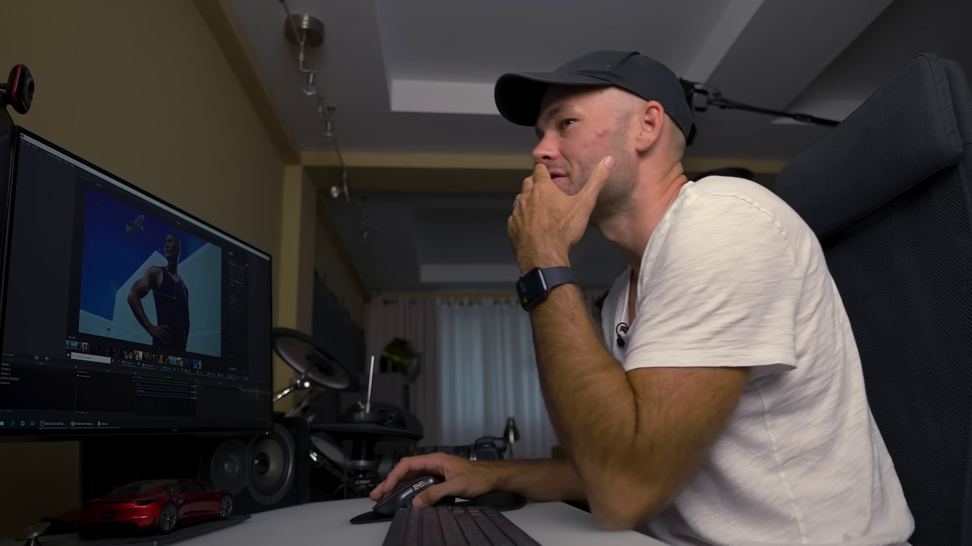
click(161, 282)
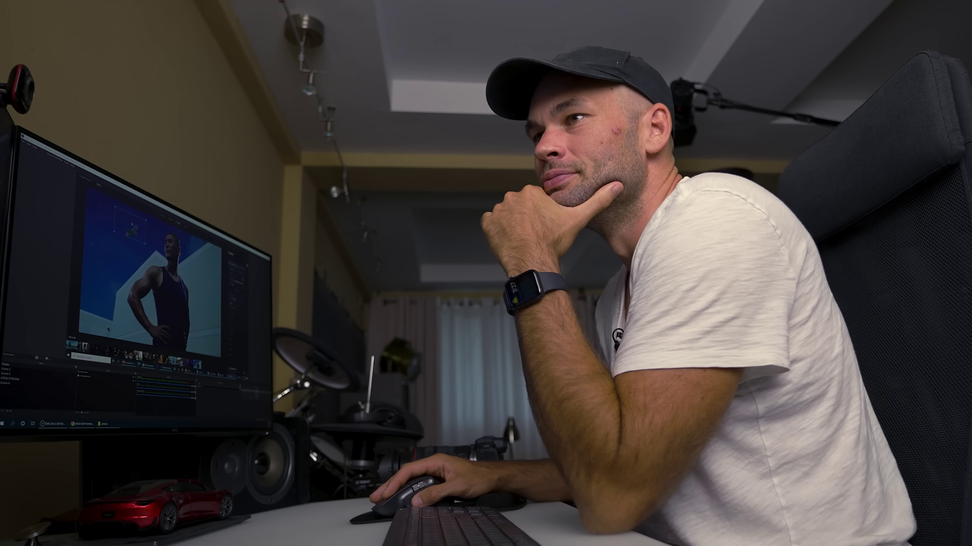
Replace the plane with the Rainbow 1 sky object and place it at the far left of the sky behind the man.
click(890, 108)
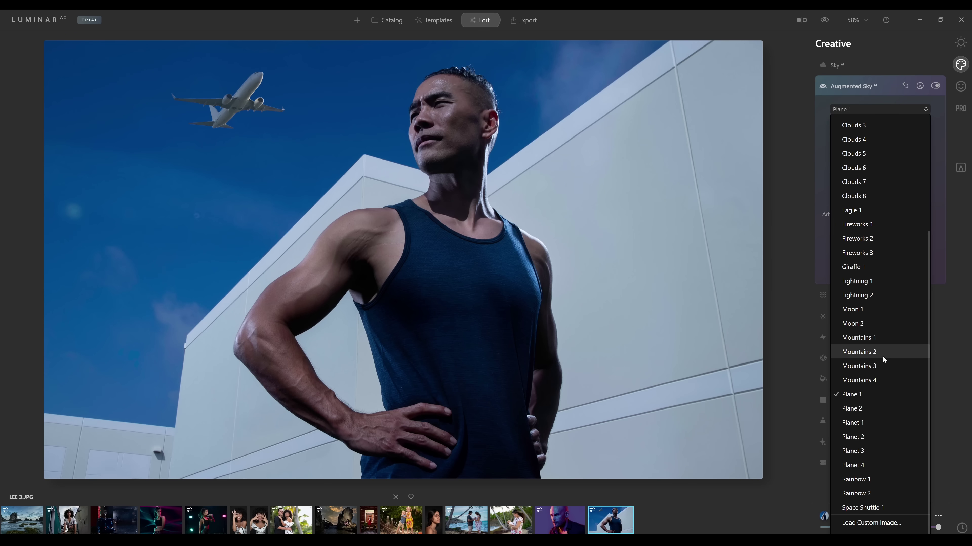
click(869, 478)
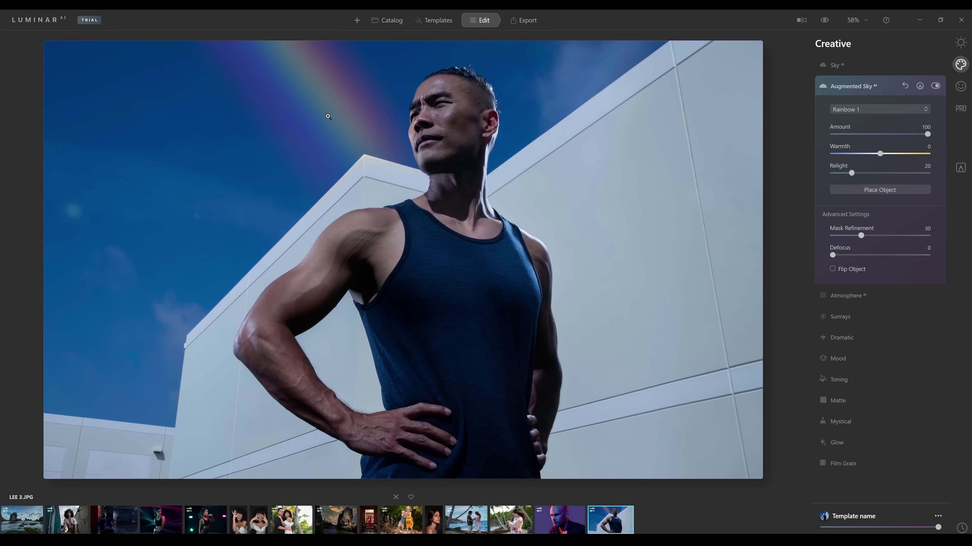
drag(747, 328, 99, 100)
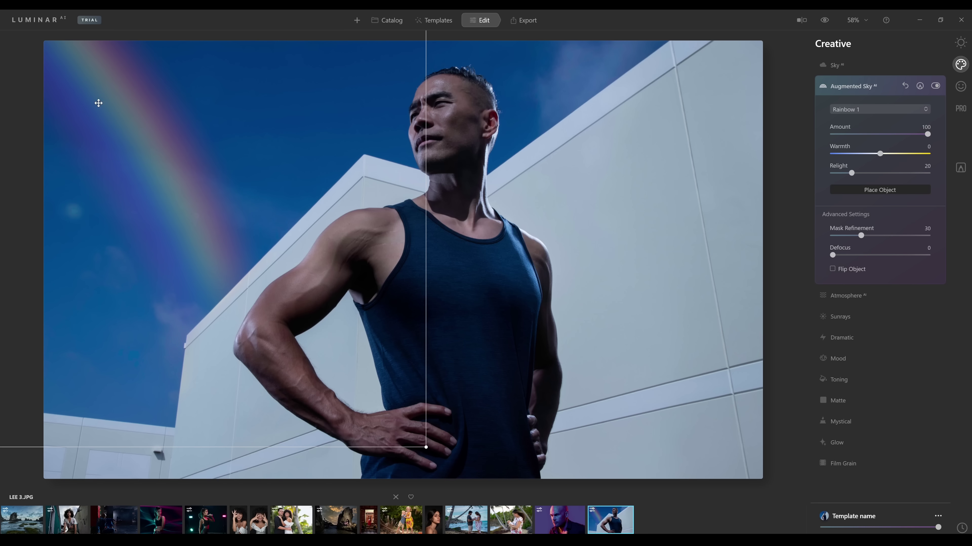
click(879, 190)
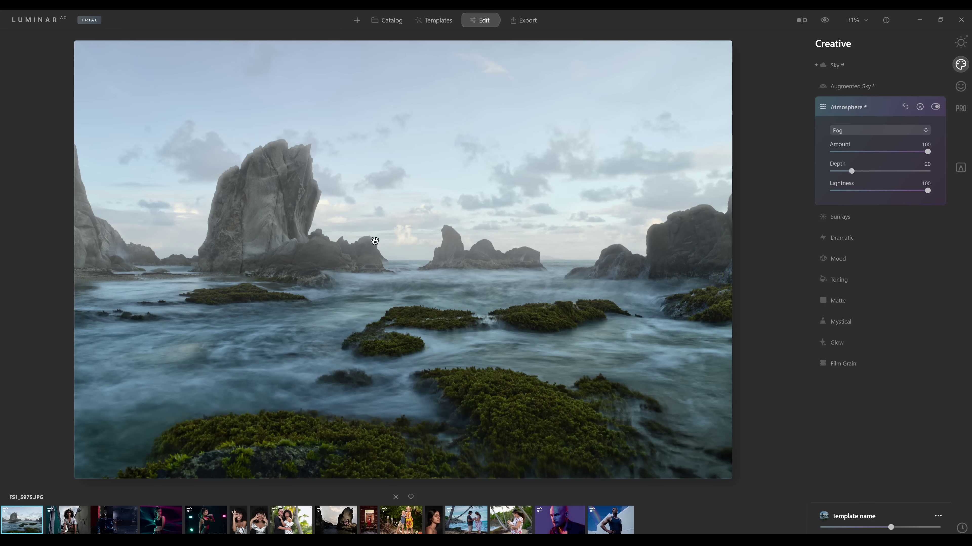
Reset the Atmosphere AI fog amount on the seascape to 0, and add Sunrays with amount 65 centred on the tall rock's right edge.
double_click(847, 150)
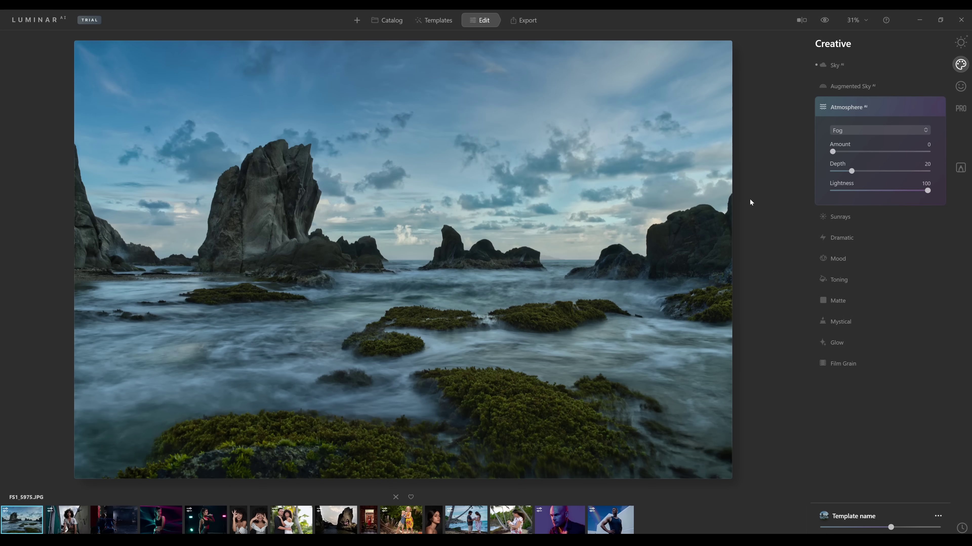
click(847, 218)
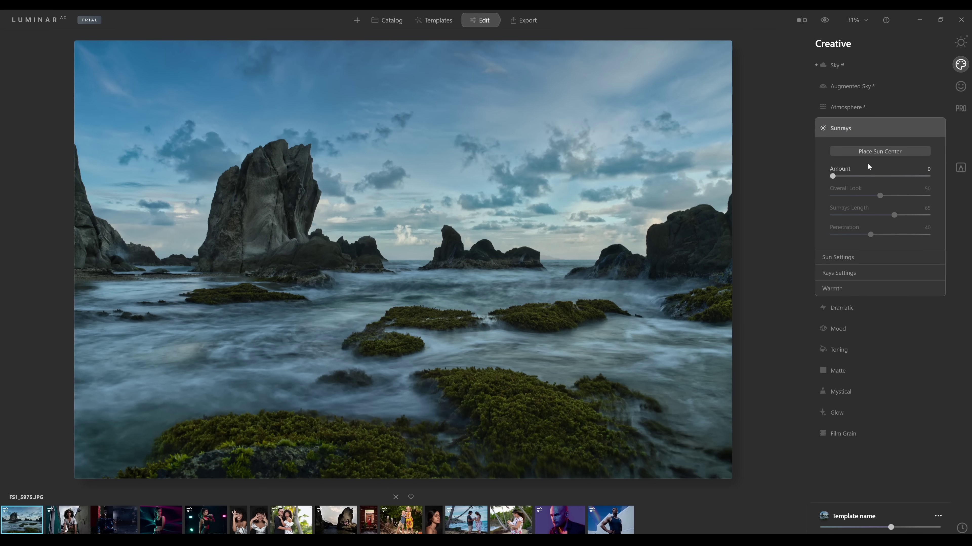
click(877, 152)
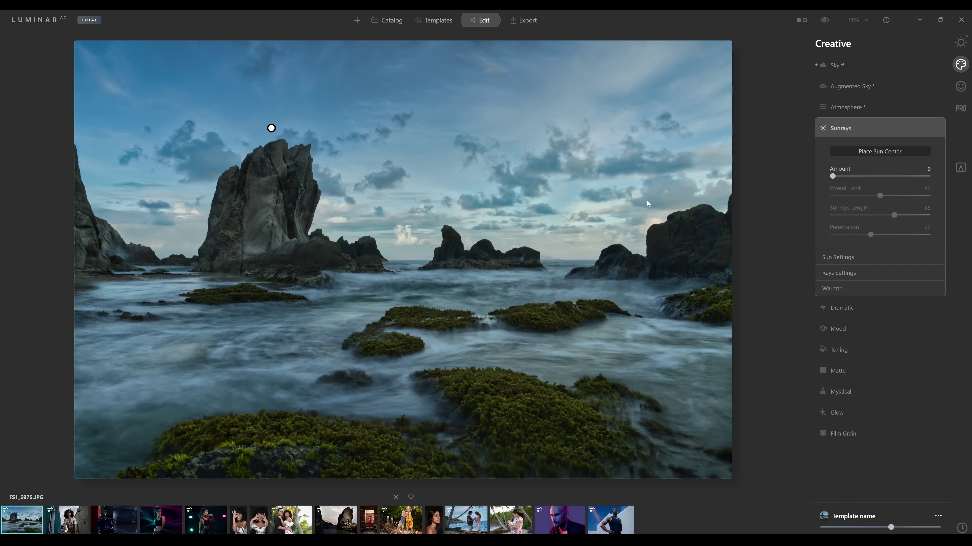
mouse_move(271, 128)
mouse_down()
mouse_move(335, 191)
mouse_move(319, 177)
mouse_move(333, 176)
mouse_move(314, 175)
mouse_up()
drag(840, 177, 893, 176)
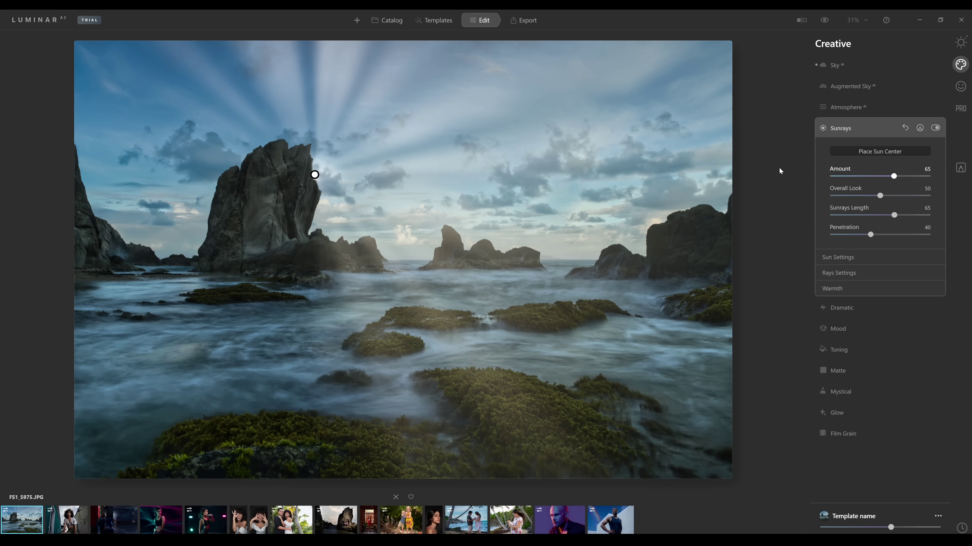
Move the sun centre lower along the tall rock, set the Sunrays amount to 27, and adjust the rays' length and overall look.
mouse_move(315, 175)
mouse_down()
mouse_move(302, 159)
mouse_move(249, 152)
mouse_move(197, 223)
mouse_move(180, 219)
mouse_move(197, 224)
mouse_move(247, 161)
mouse_move(303, 137)
mouse_move(312, 236)
mouse_move(344, 230)
mouse_move(429, 244)
mouse_move(421, 222)
mouse_move(475, 250)
mouse_move(650, 249)
mouse_move(709, 202)
mouse_move(556, 230)
mouse_move(369, 197)
mouse_move(313, 213)
mouse_move(303, 160)
mouse_move(236, 156)
mouse_move(226, 174)
mouse_move(315, 156)
mouse_move(314, 203)
mouse_up()
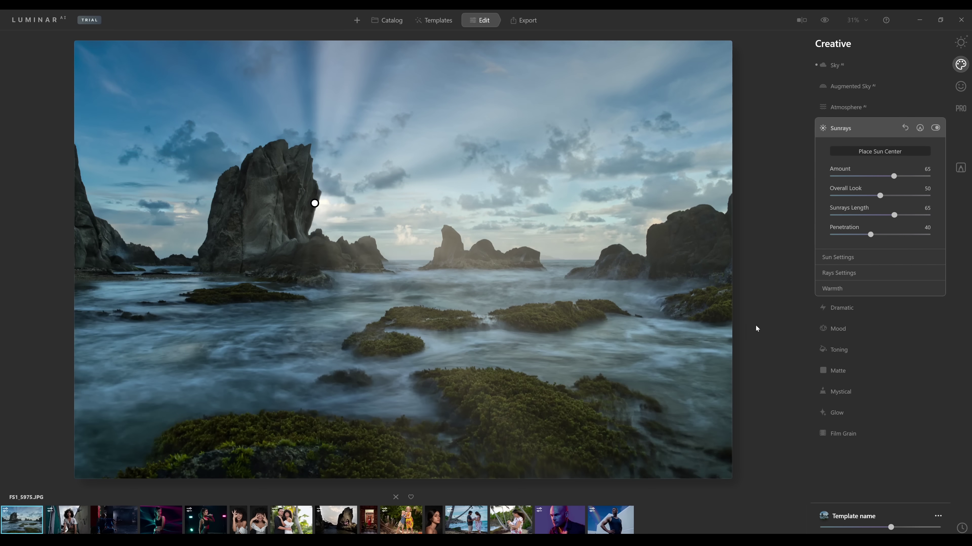
drag(865, 180, 859, 178)
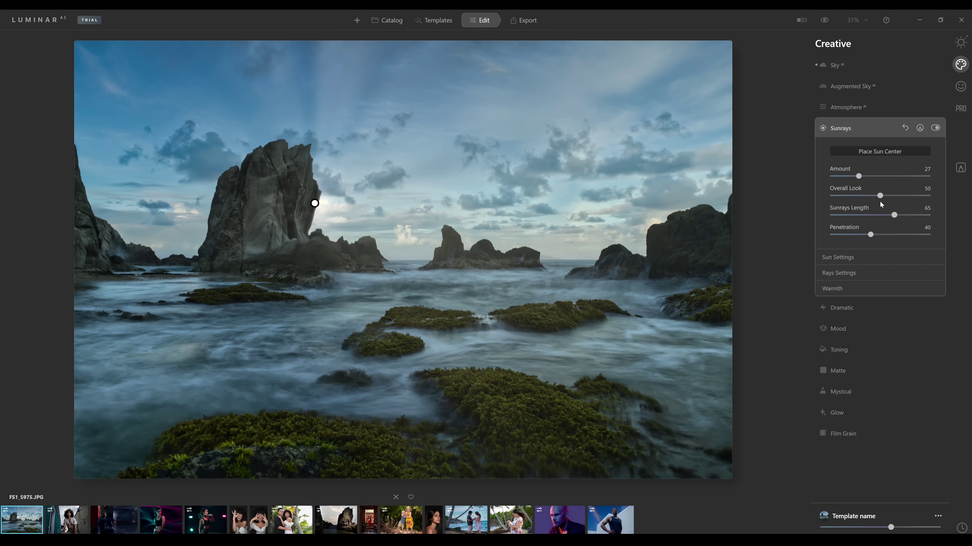
drag(895, 216, 911, 235)
drag(879, 196, 837, 199)
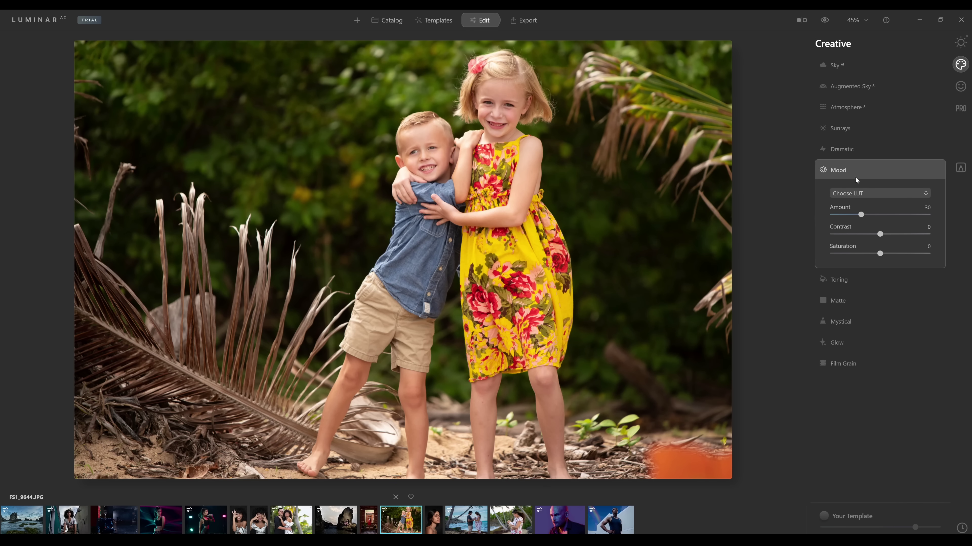
Try the Anaheim and Long Beach LUTs in Mood on the photo of the two children, and apply Color Punch Hot.
click(860, 194)
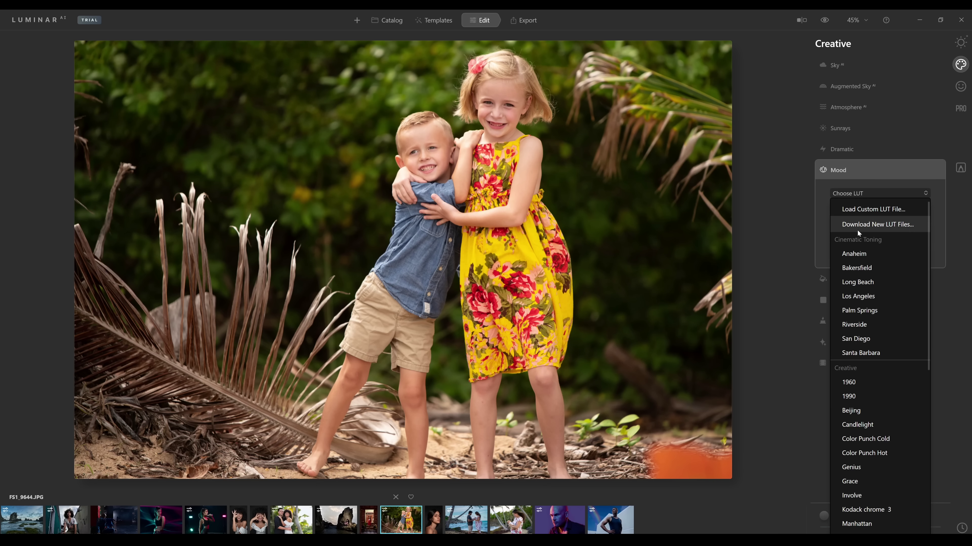
click(866, 254)
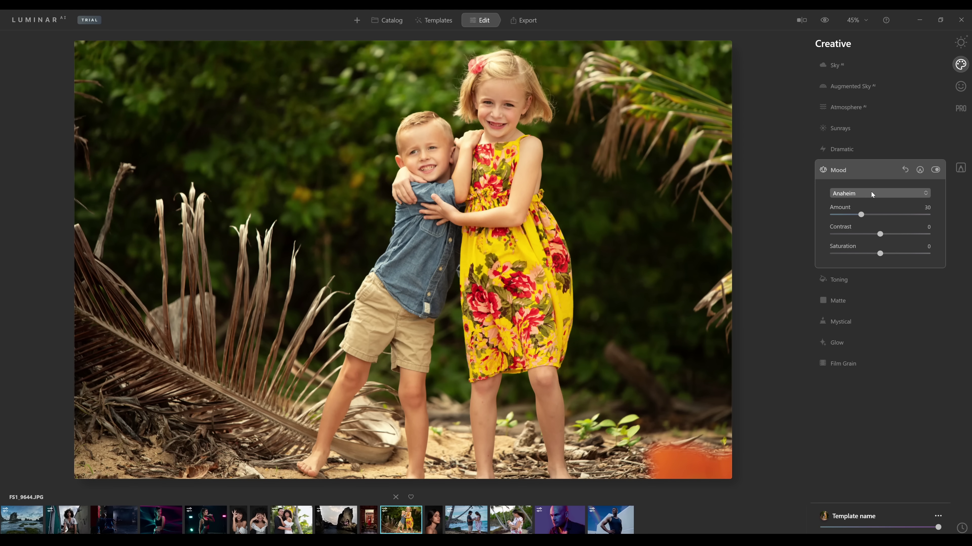
click(870, 191)
click(863, 240)
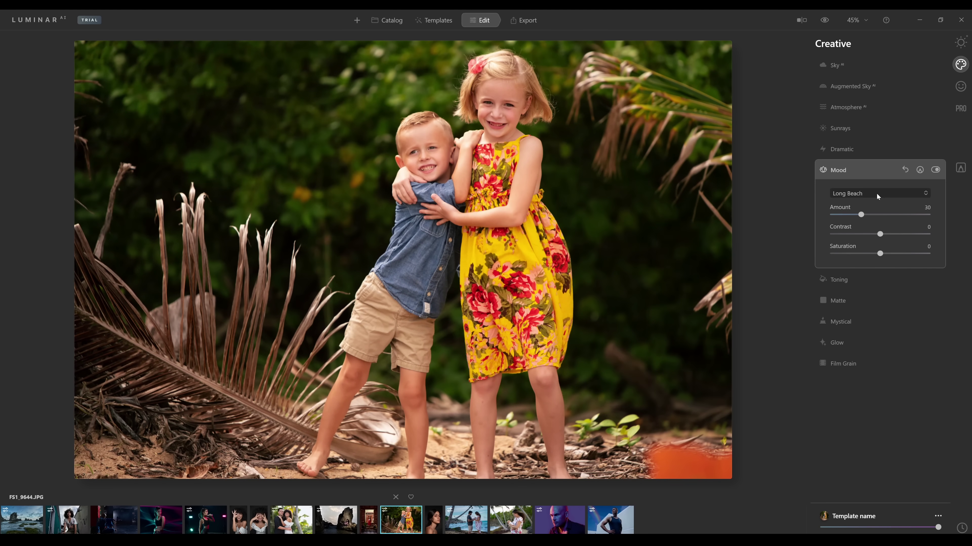
click(876, 193)
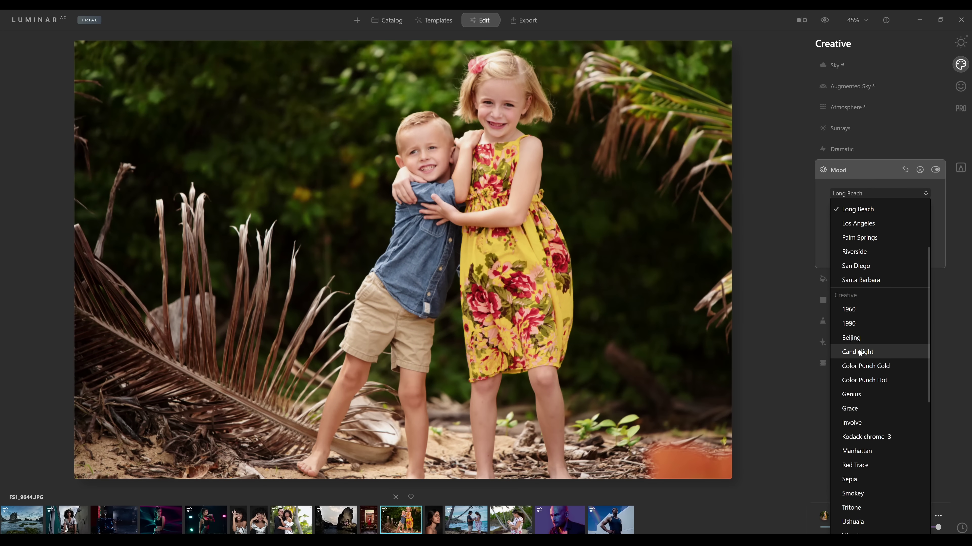
click(854, 381)
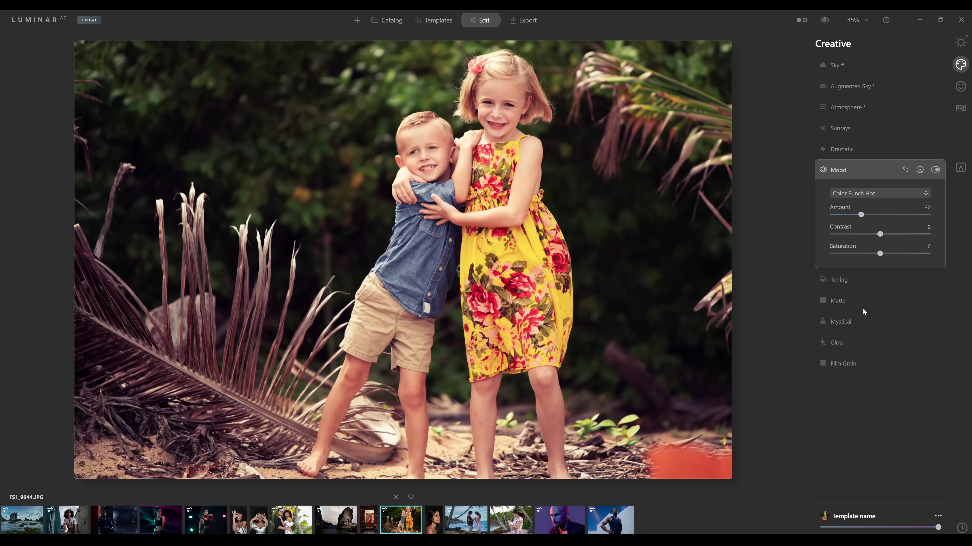
Test the Color Punch Hot LUT at amount 85, lower it to about 18, and adjust the Mood contrast.
drag(867, 218, 914, 215)
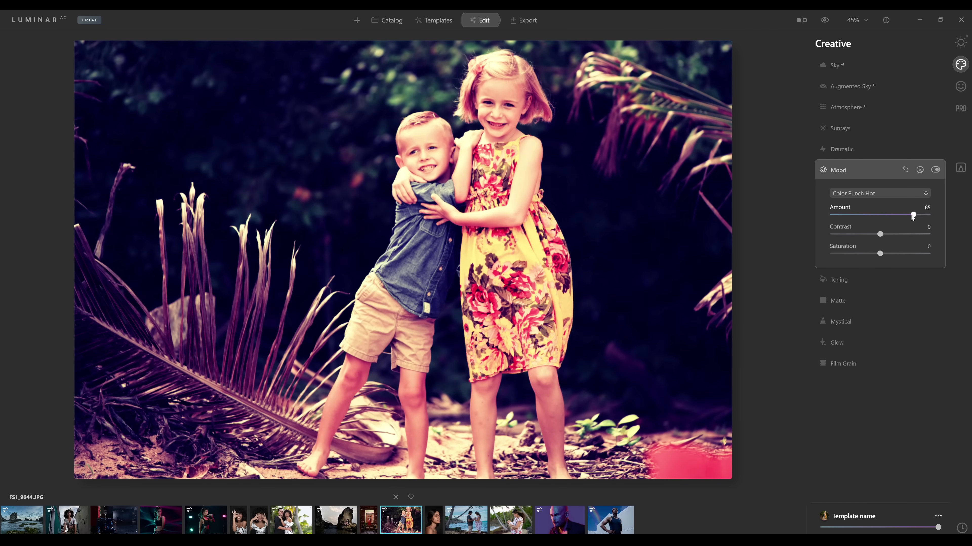
drag(876, 216, 859, 217)
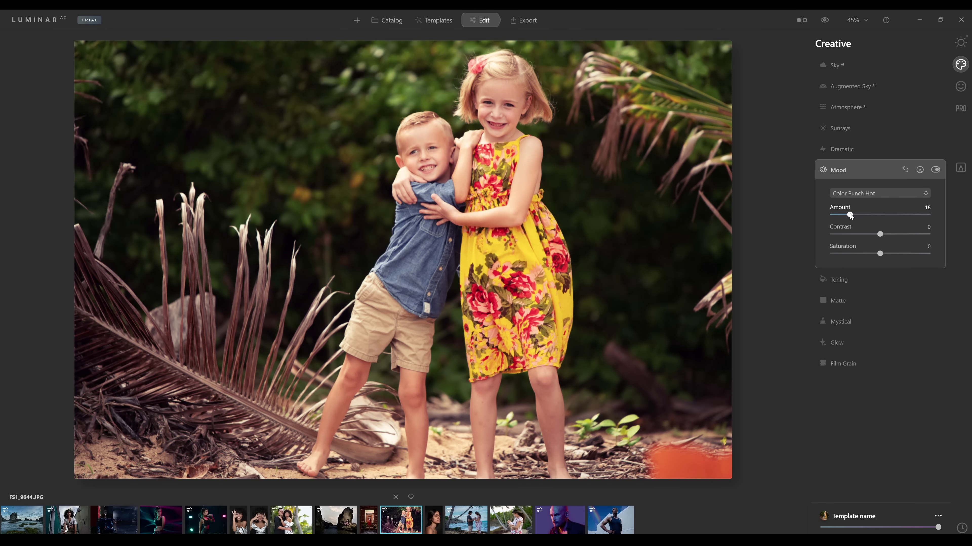
drag(853, 213, 852, 214)
drag(906, 229, 899, 245)
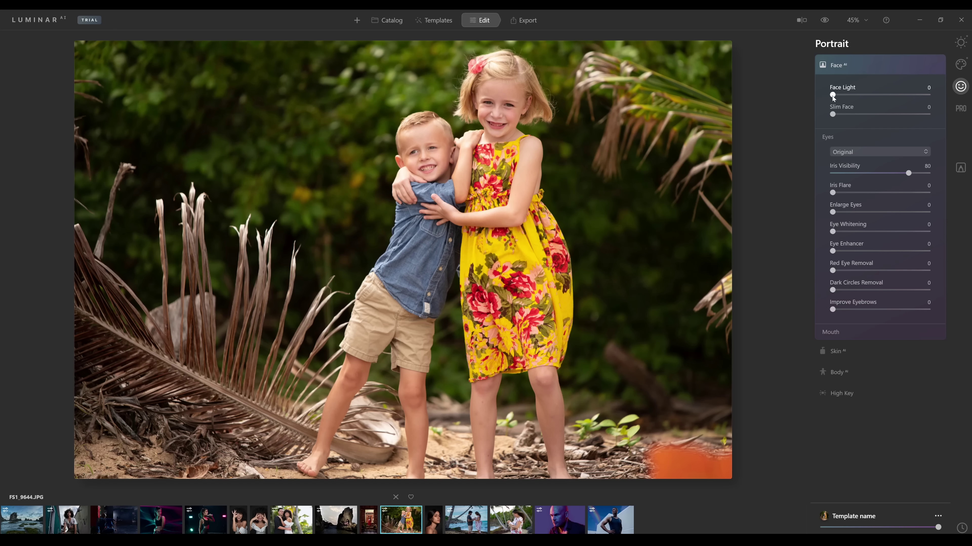
Set Teeth Whitening to 100 in Face AI for the two children, and compare the result with the effect off.
mouse_move(832, 95)
mouse_down()
mouse_move(941, 96)
mouse_move(831, 100)
mouse_up()
mouse_move(832, 114)
mouse_down()
mouse_move(946, 111)
mouse_move(831, 116)
mouse_up()
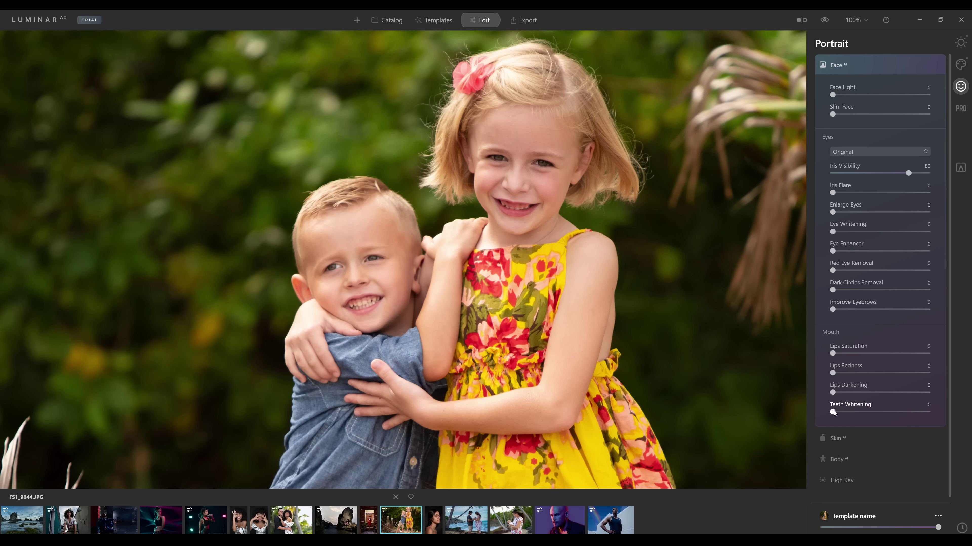
drag(833, 412, 928, 418)
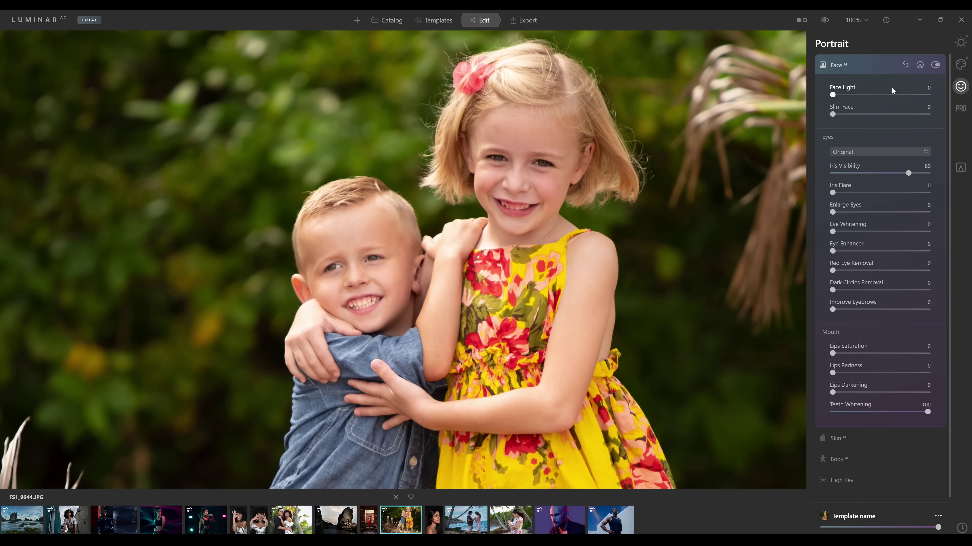
click(935, 65)
click(935, 65)
click(935, 64)
click(935, 65)
Set Improve Eyebrows to 100 for the children's faces, and compare with Face AI off and on.
drag(838, 310, 903, 310)
click(935, 65)
click(935, 65)
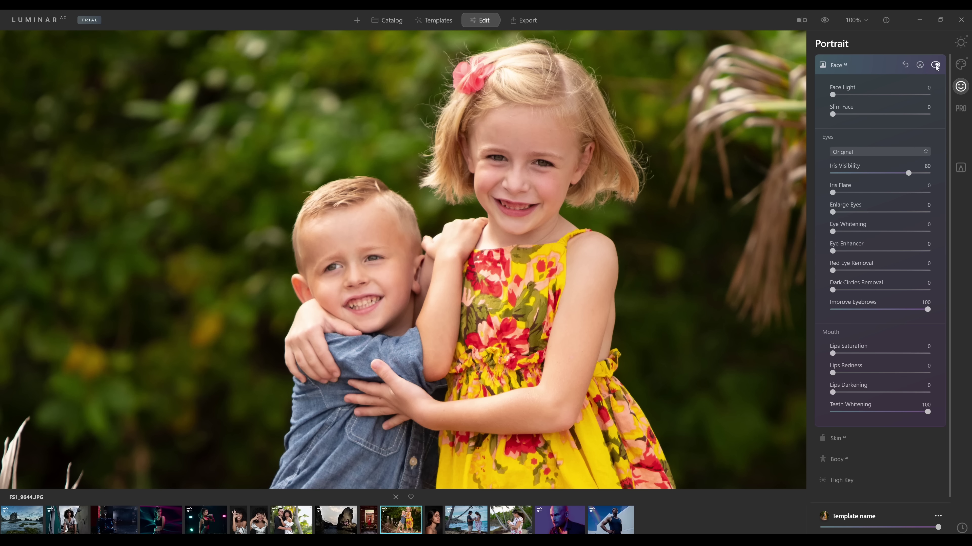
click(936, 65)
click(935, 65)
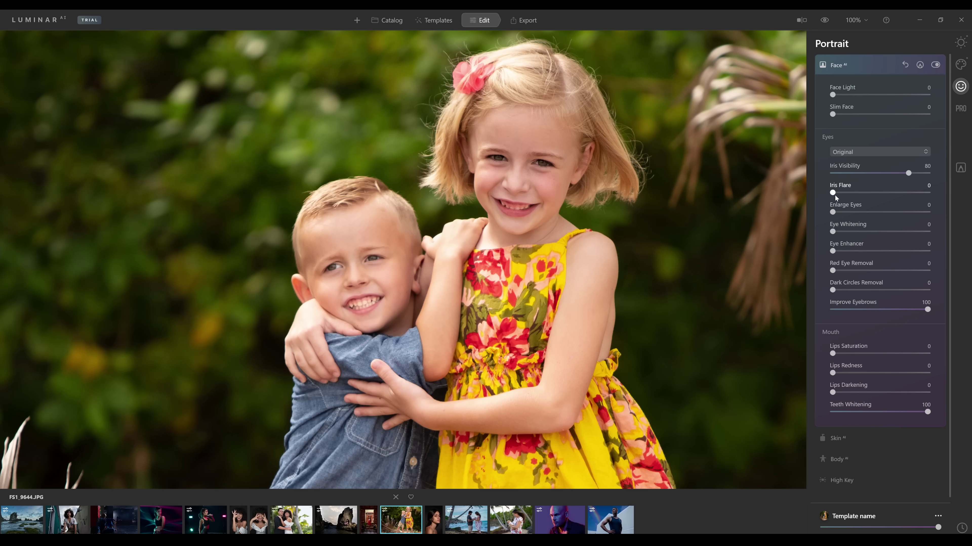
Set Iris Flare, Eye Whitening and Eye Enhancer to 100 for the children's eyes, and compare before and after.
drag(832, 192, 938, 198)
drag(832, 231, 945, 231)
drag(833, 251, 958, 260)
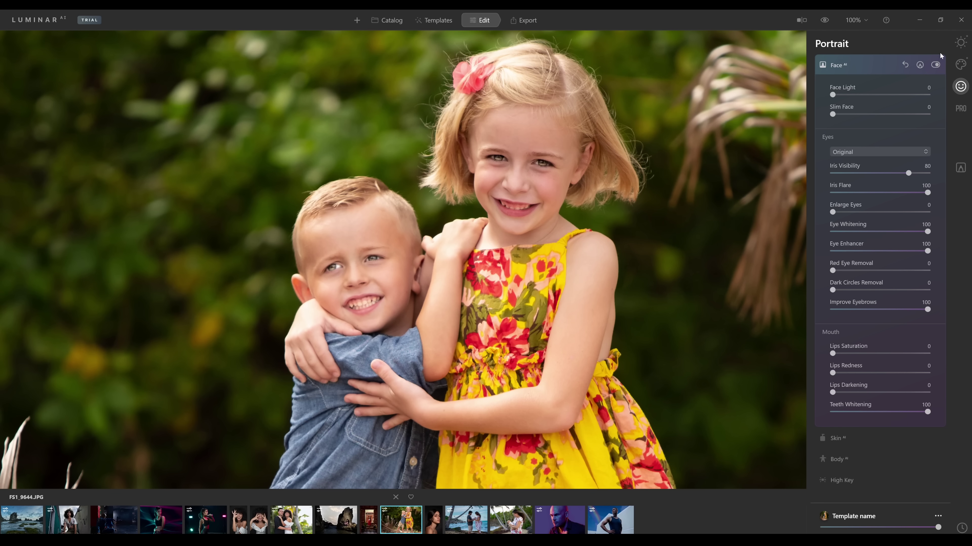
click(936, 65)
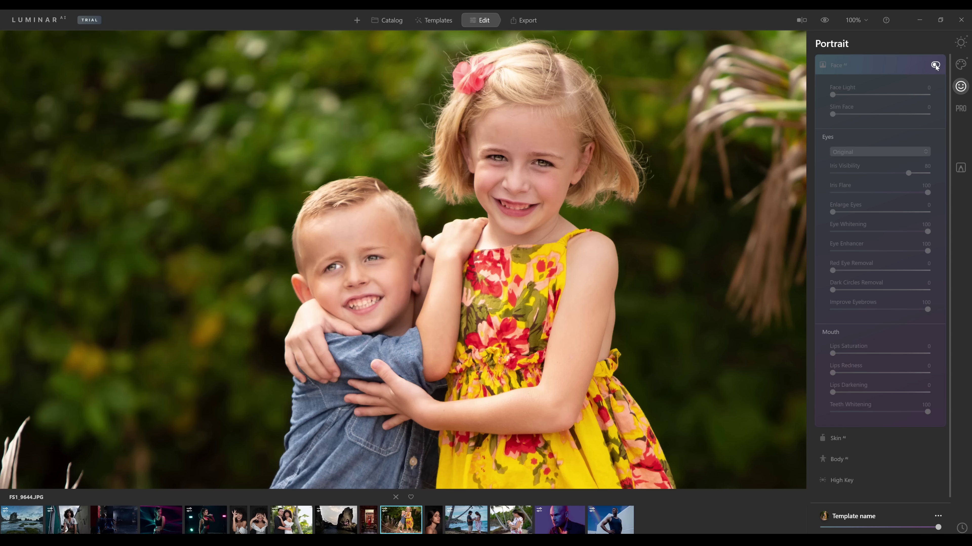
click(936, 65)
click(935, 65)
click(935, 65)
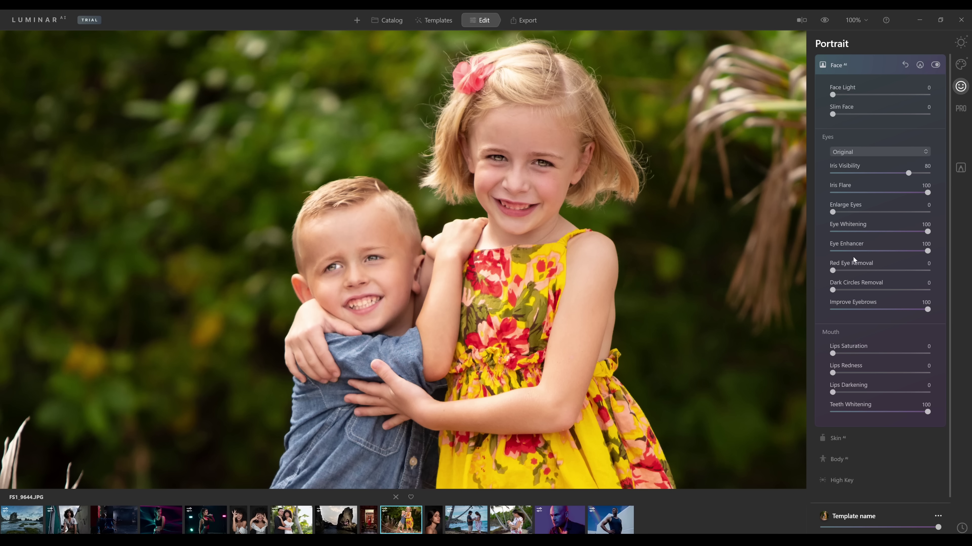
Reduce the children's Iris Flare to 54, and compare the retouched faces with Face AI off.
double_click(874, 192)
drag(882, 189, 884, 188)
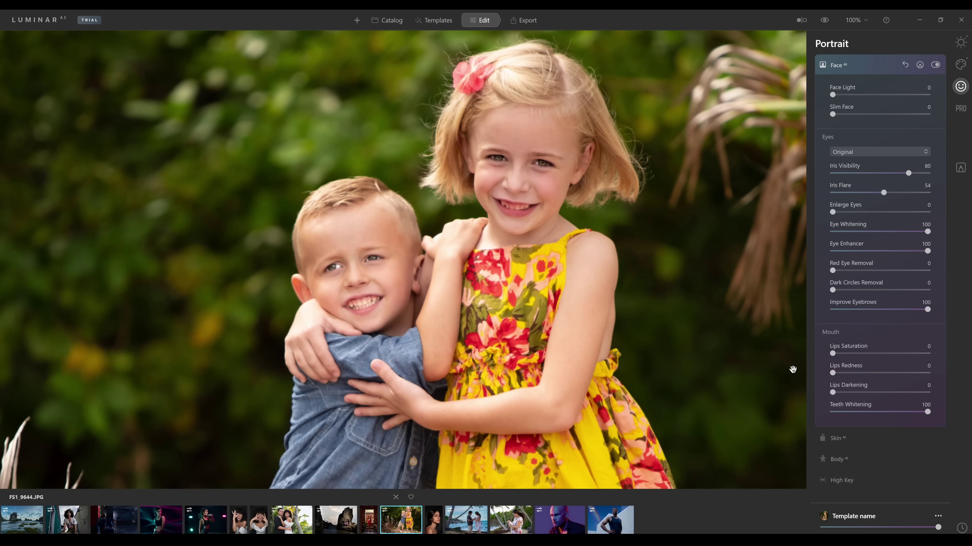
click(936, 65)
click(936, 65)
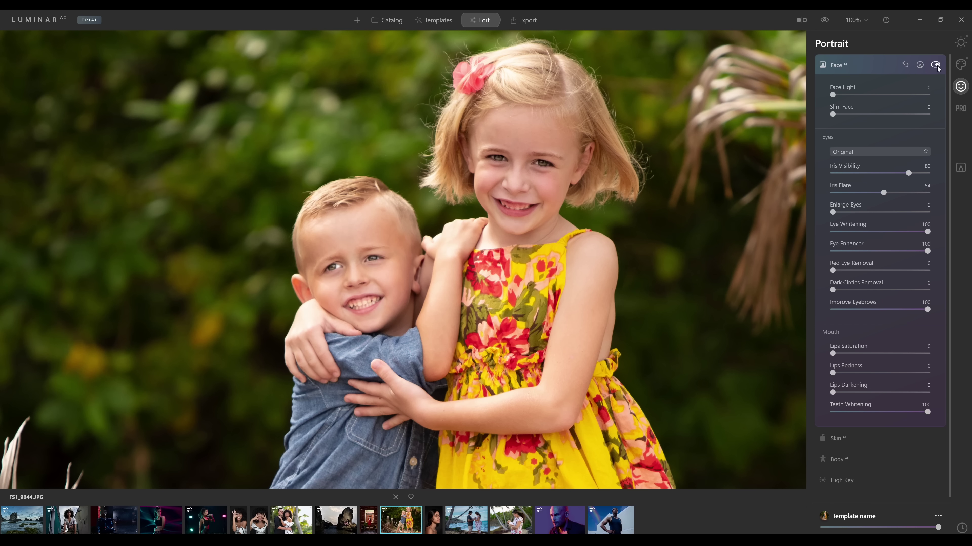
click(937, 65)
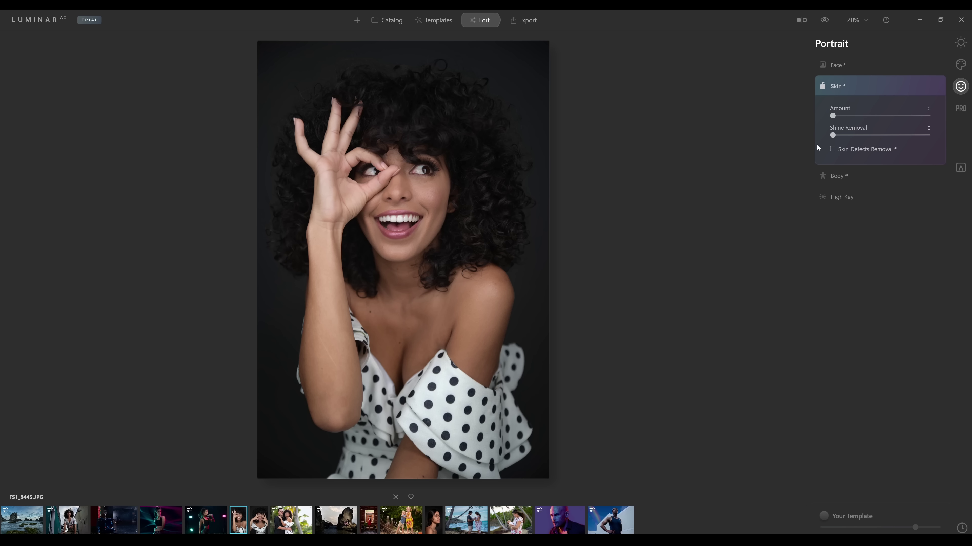
Set Eye Whitening and Enlarge Eyes to 100 in Face AI on the curly-haired woman's portrait, and compare before and after.
click(883, 67)
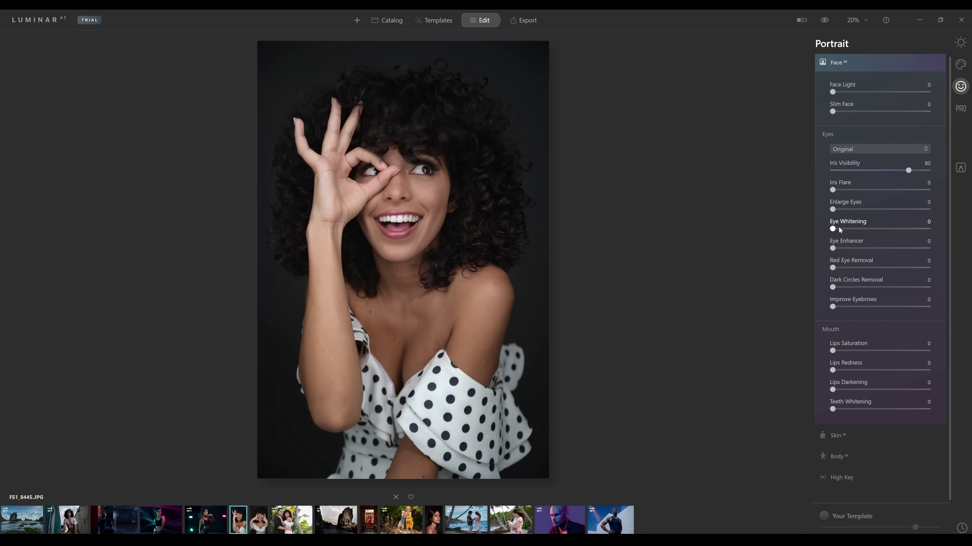
drag(832, 229, 948, 242)
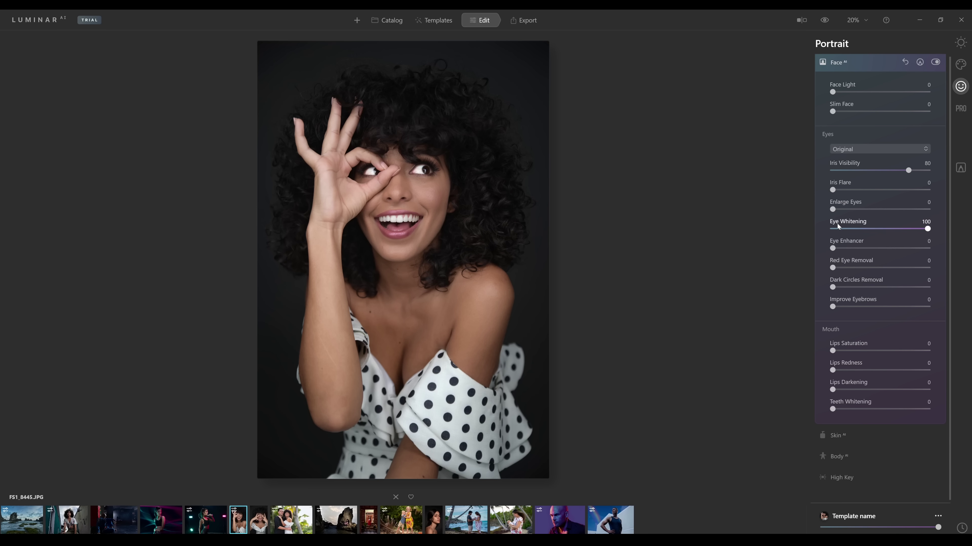
drag(834, 208, 945, 210)
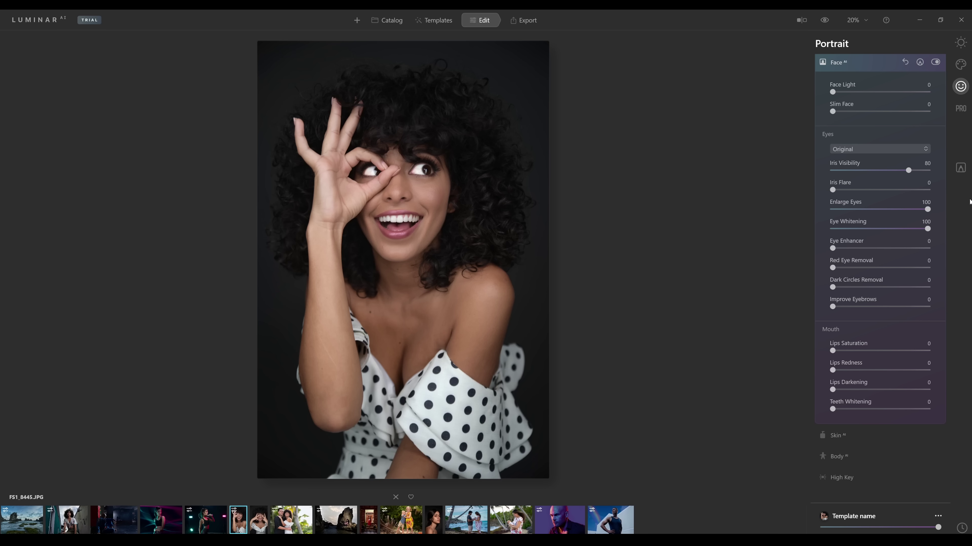
click(935, 64)
click(935, 64)
click(936, 64)
click(935, 65)
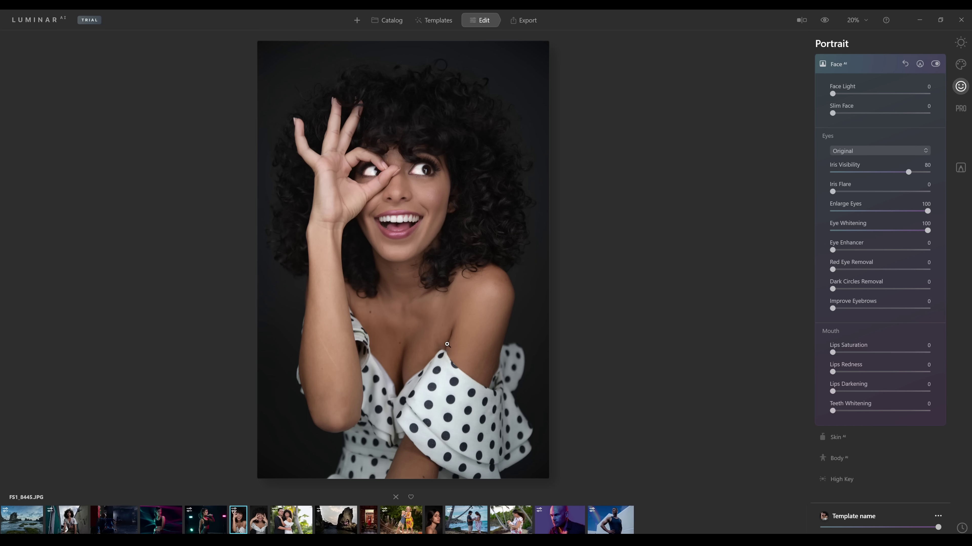
Switch to the portrait of the woman framing her eyes with both hands and set Enlarge Eyes to 100.
click(264, 531)
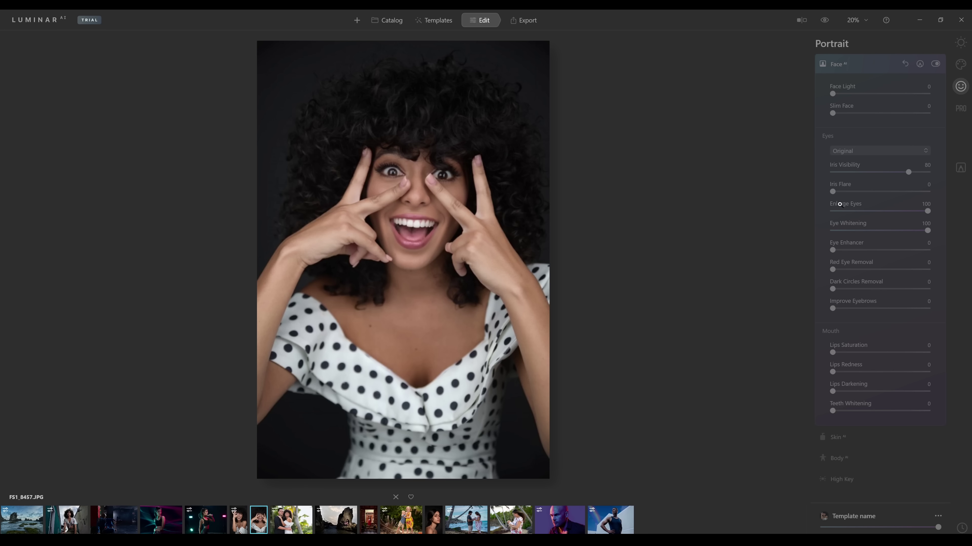
drag(833, 212, 928, 213)
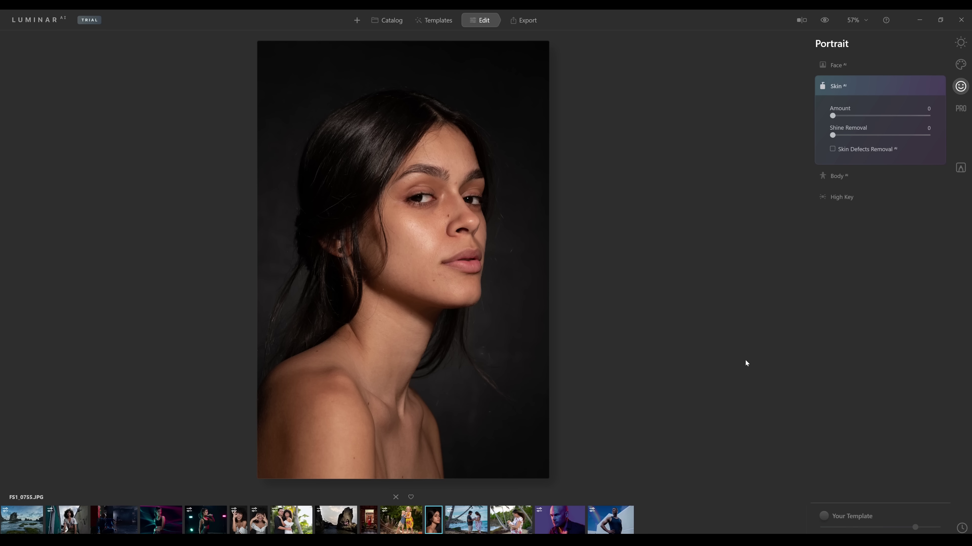
Set the Skin AI Amount to 100 on the dark-haired woman's portrait at 100% zoom, and compare before and after.
drag(833, 116, 927, 116)
key(ctrl+1)
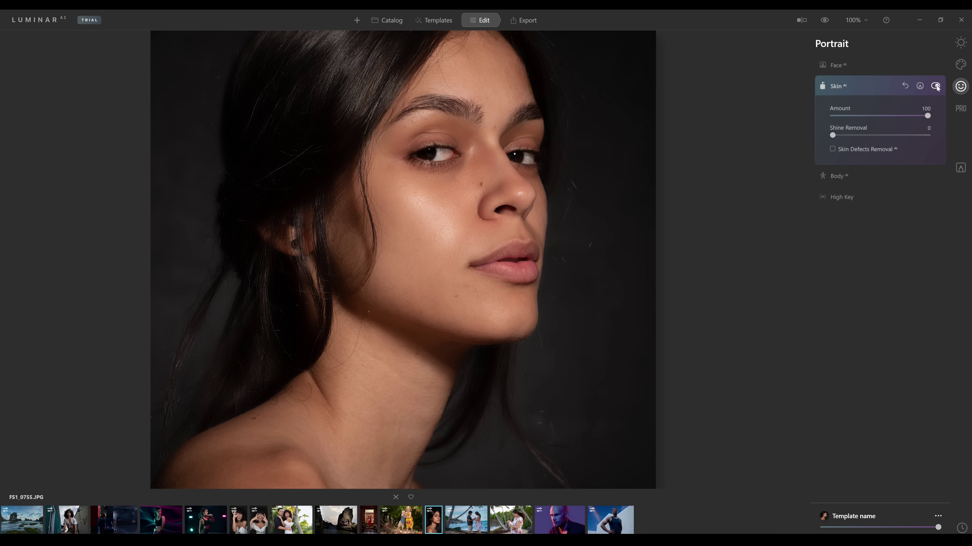
click(935, 86)
click(936, 87)
click(935, 86)
click(936, 86)
Reduce the Skin AI Amount to 50 on the portrait, and compare the skin before and after.
click(890, 116)
click(935, 86)
click(935, 86)
click(935, 86)
click(936, 86)
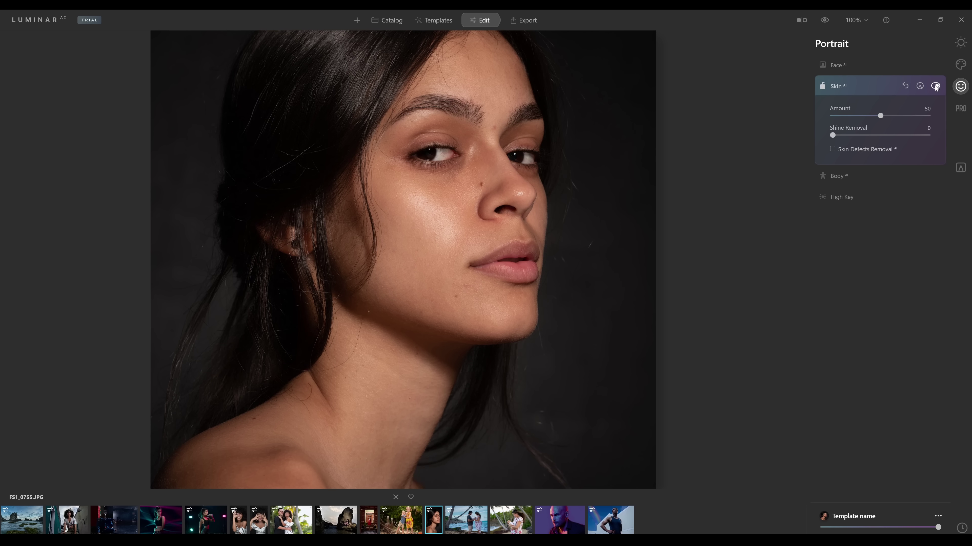
Compare the portrait repeatedly with Skin AI off and on, and raise Shine Removal to its maximum.
click(935, 87)
click(935, 86)
click(935, 87)
click(936, 86)
click(936, 87)
click(935, 87)
click(936, 86)
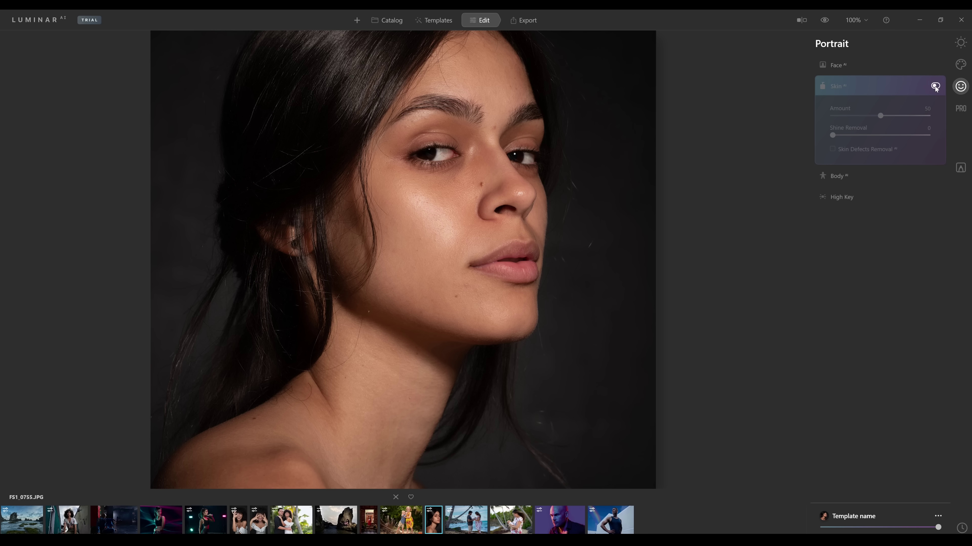
click(935, 86)
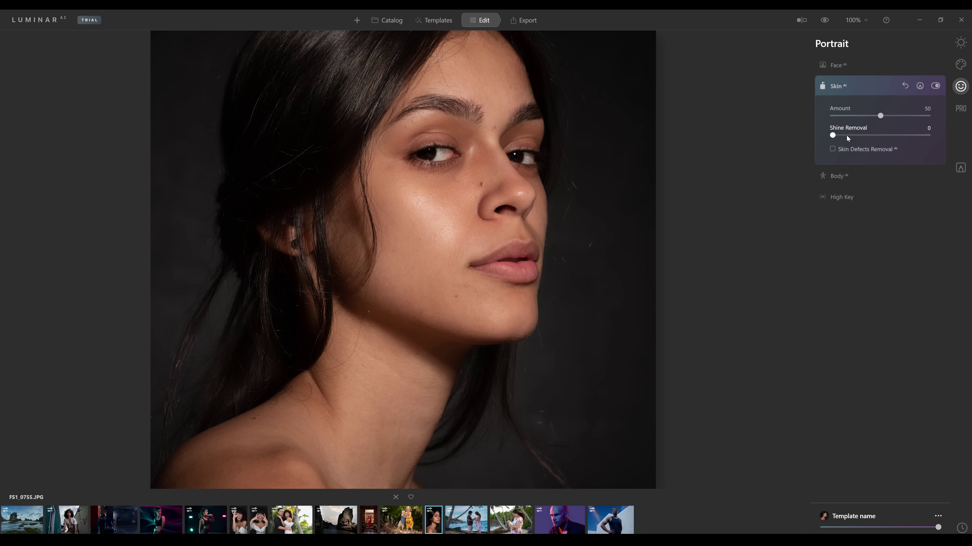
drag(883, 140, 952, 129)
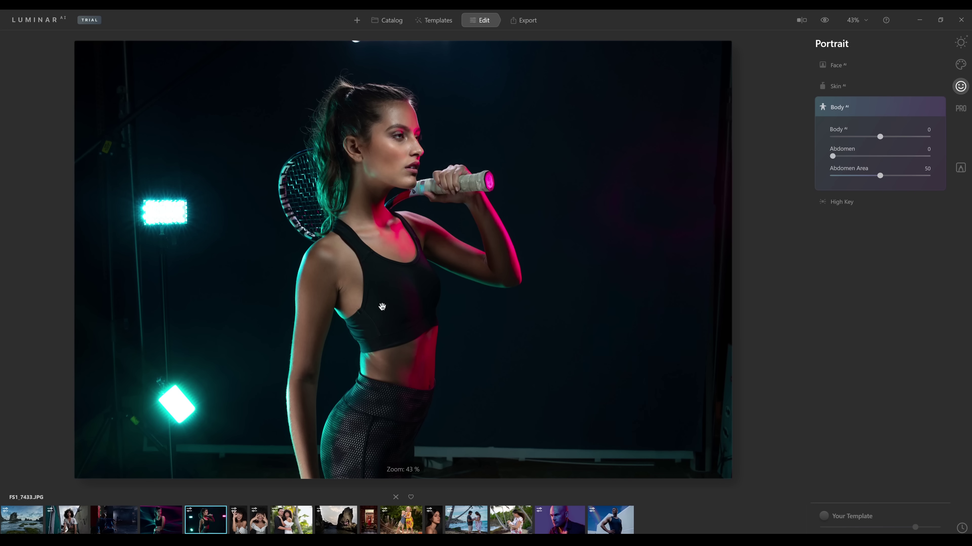
Try Body AI at 100 and -100 on the woman with the racket, return it to 0, and try the Abdomen adjustment.
drag(880, 137, 927, 137)
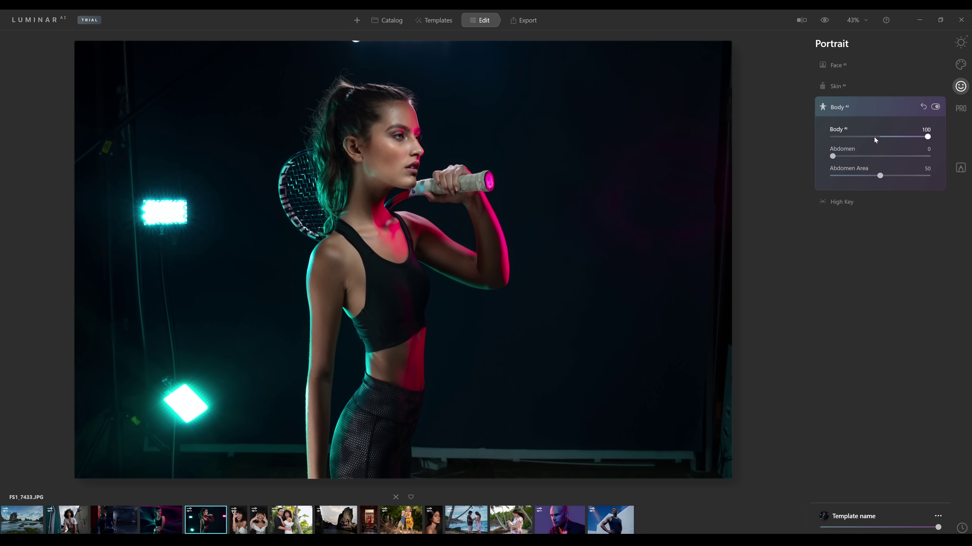
drag(881, 135, 816, 136)
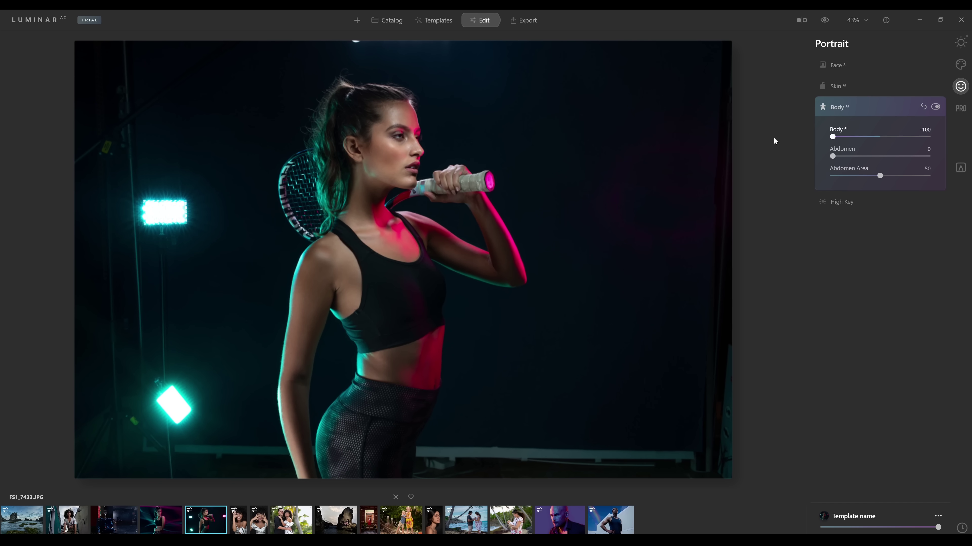
click(876, 137)
drag(876, 142, 821, 143)
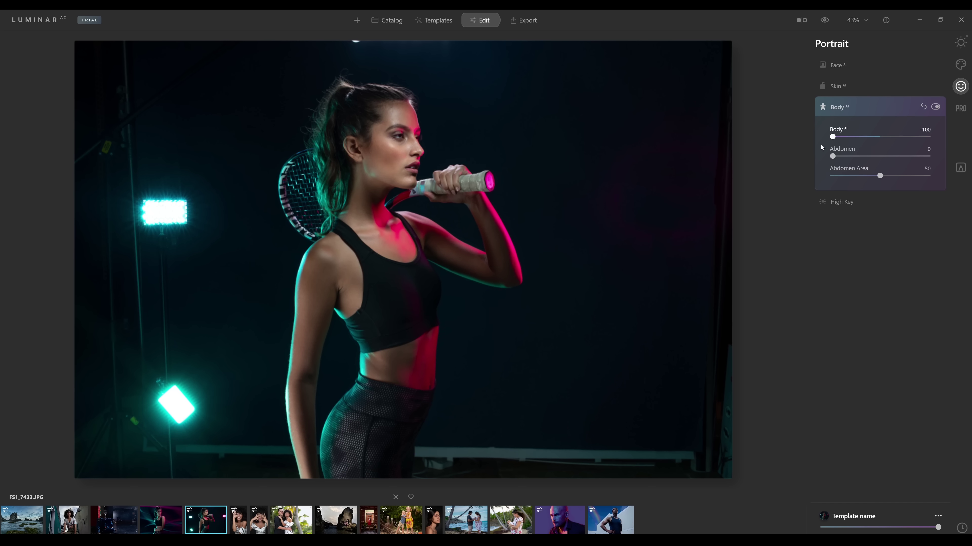
mouse_move(891, 144)
mouse_down()
mouse_move(947, 138)
mouse_move(880, 142)
mouse_up()
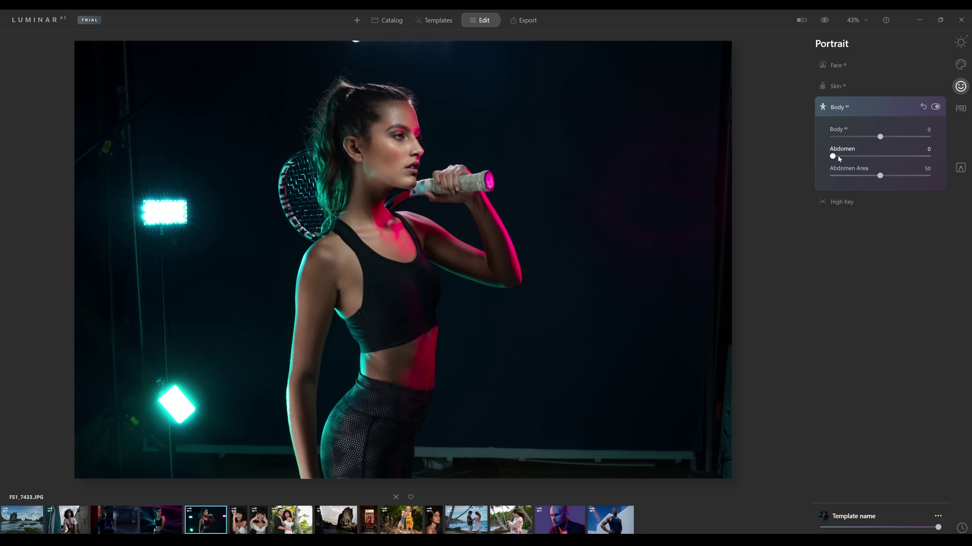
mouse_move(832, 154)
mouse_down()
mouse_move(927, 156)
mouse_move(819, 163)
mouse_move(950, 173)
mouse_move(840, 170)
mouse_up()
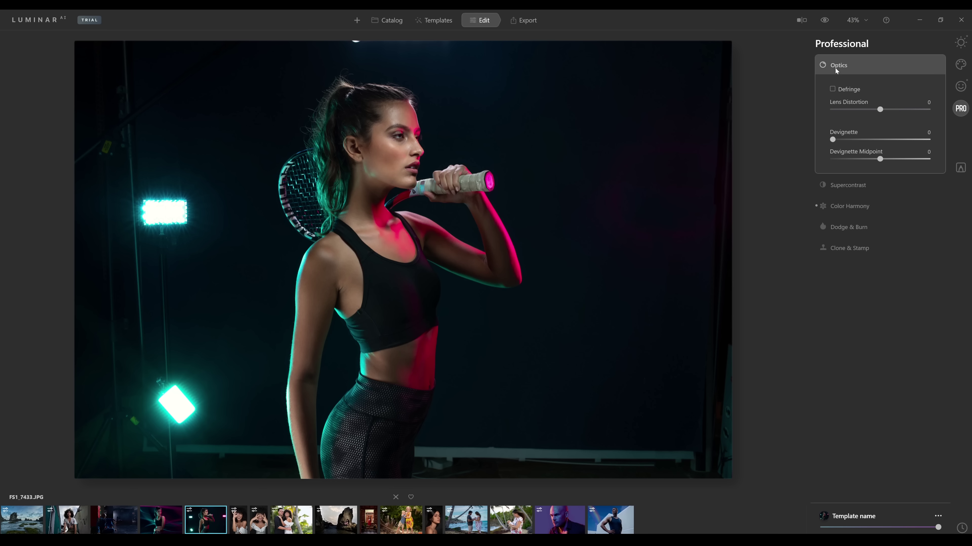
Open Local Masking for the photo of the woman with the racket.
mouse_move(838, 107)
click(960, 171)
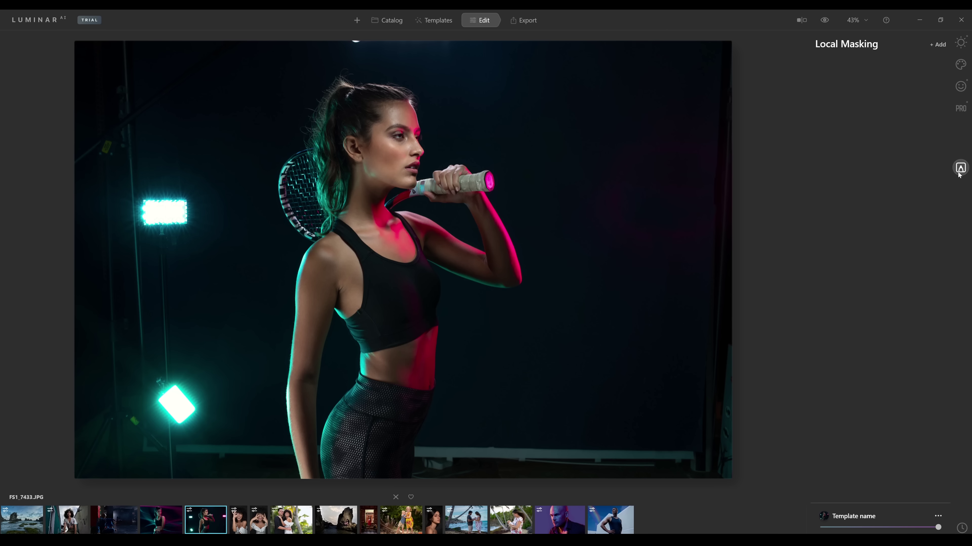